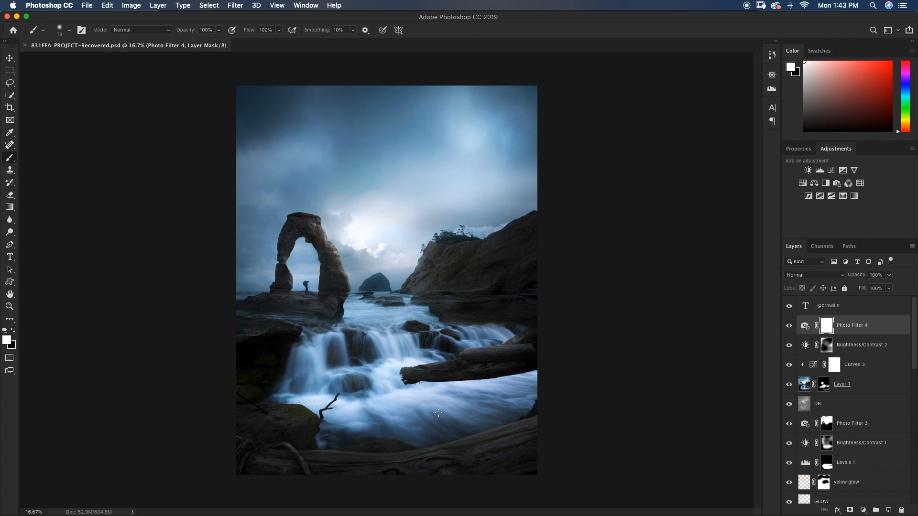
Step: Zoom the landscape composite in to 100%, look over the arch, sea stack and cliff, and fit the whole image to the window
key(super+equal)
key(super+equal)
key(super+equal)
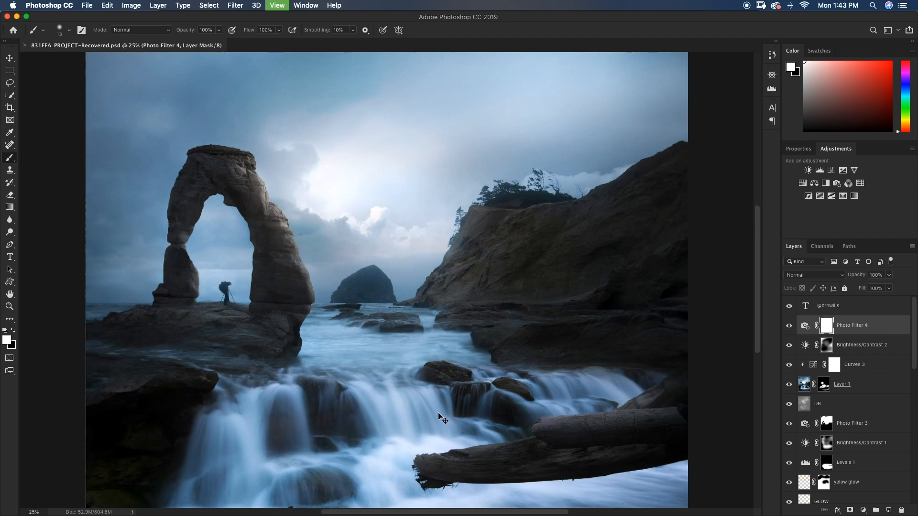
scroll(438, 413, up, 3)
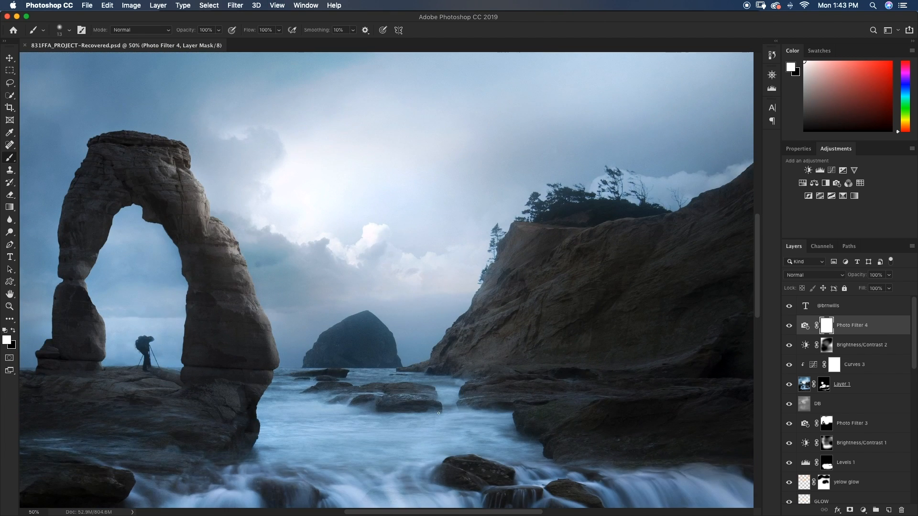
scroll(438, 413, left, 2)
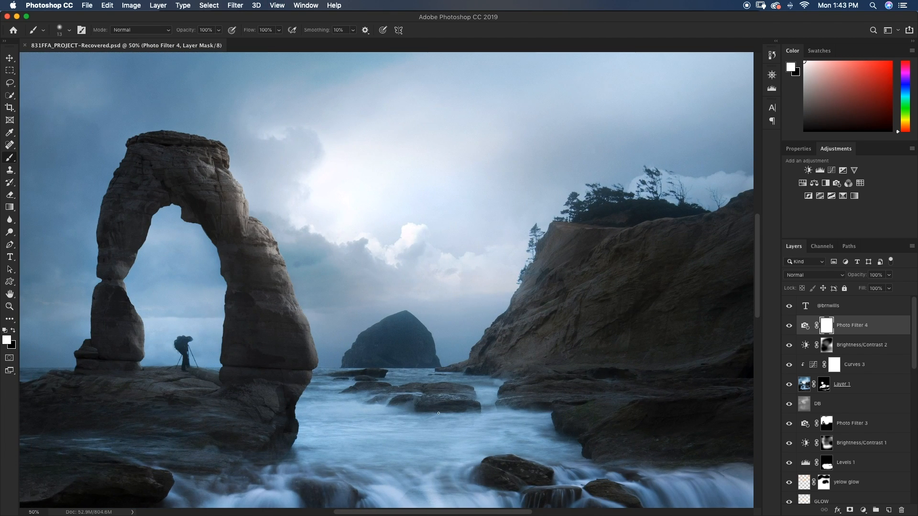
scroll(438, 413, left, 3)
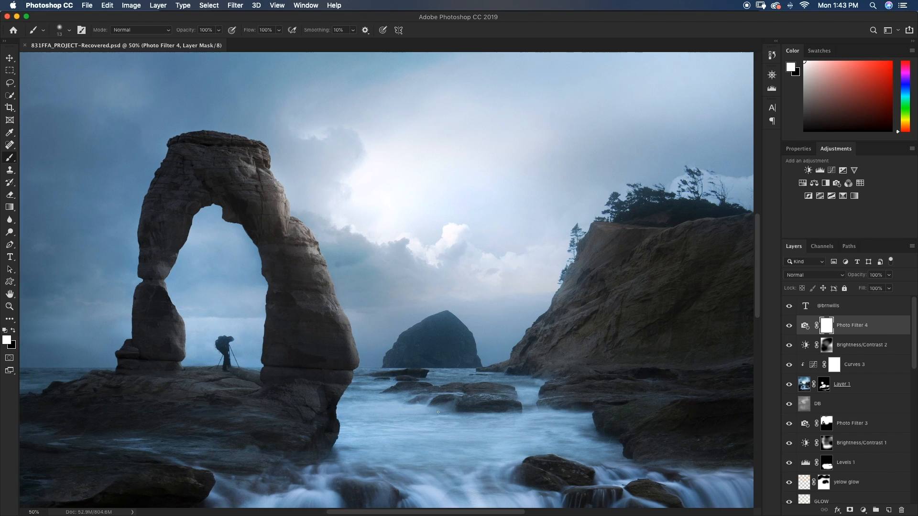
scroll(438, 412, right, 1)
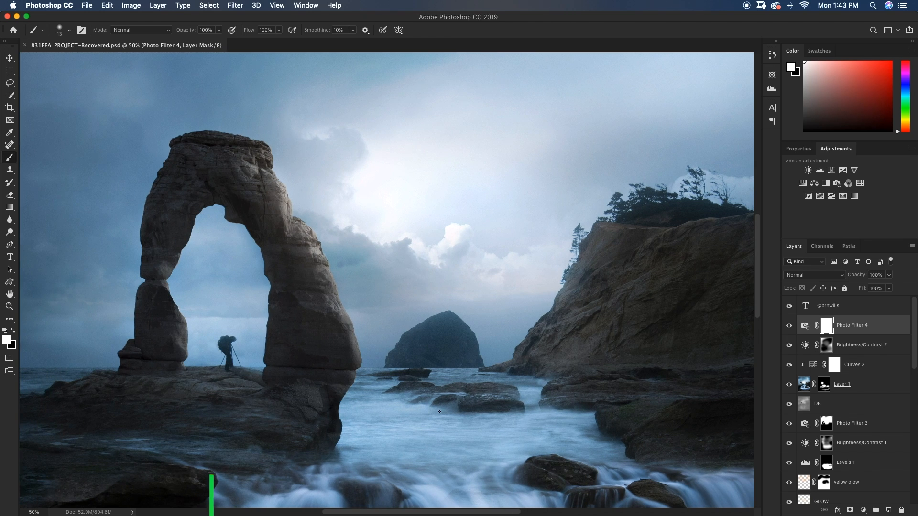
key(super+plus)
key(super+1)
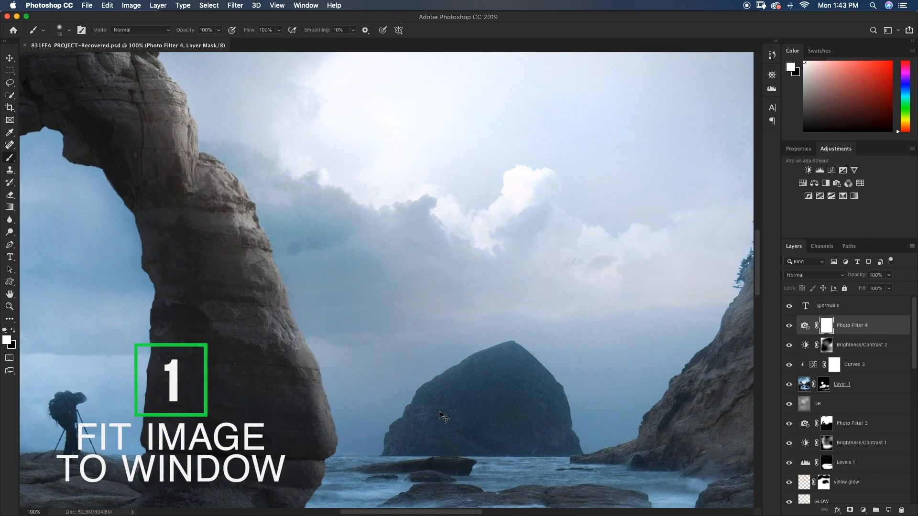
scroll(439, 411, down, 5)
scroll(439, 411, right, 5)
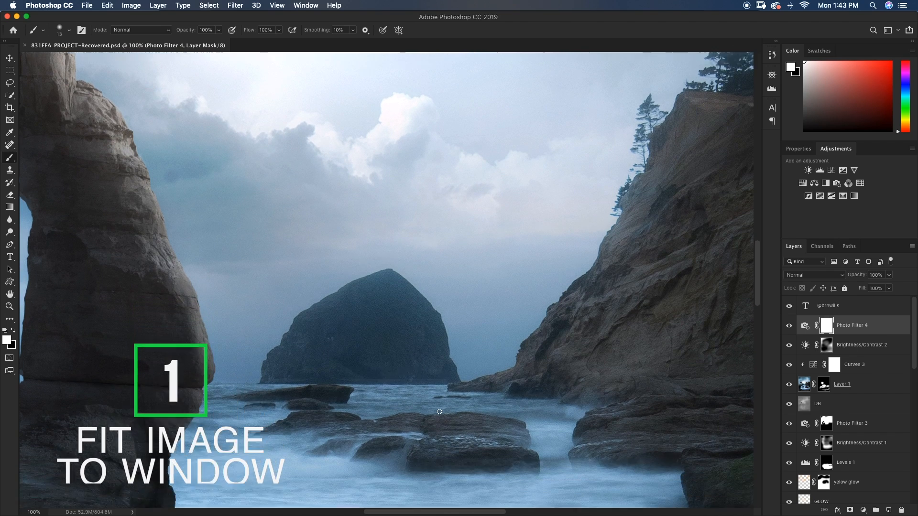
scroll(439, 412, up, 3)
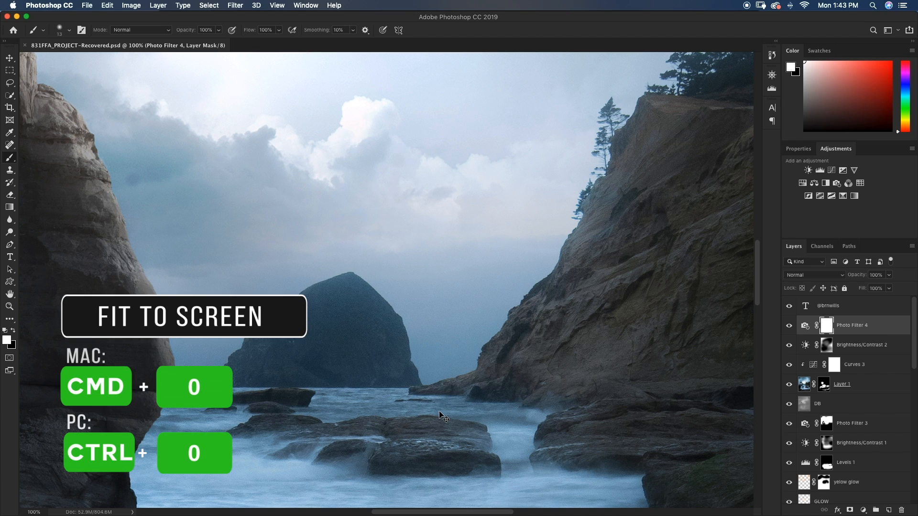
key(super+0)
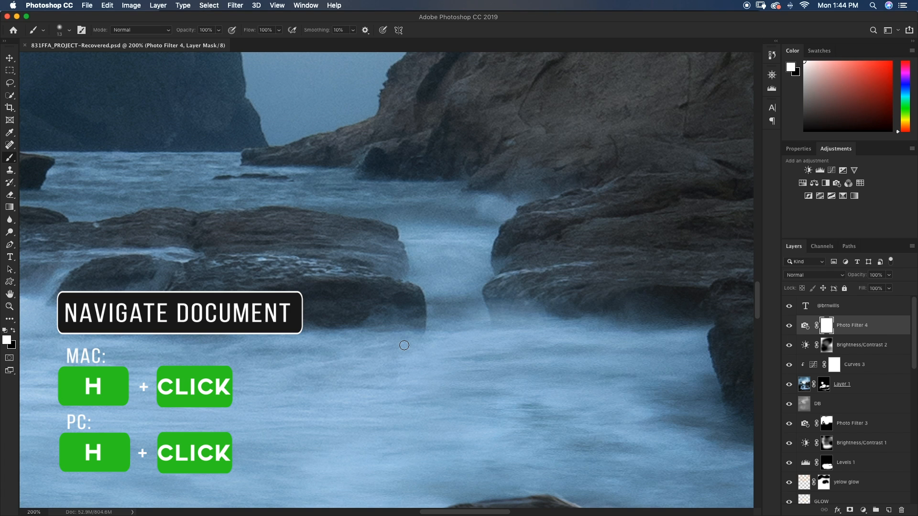
Step: Use the Hand tool's temporary overview at 200% to examine the waterfall, sky and sea stack, and fit the image to the window
key(h)
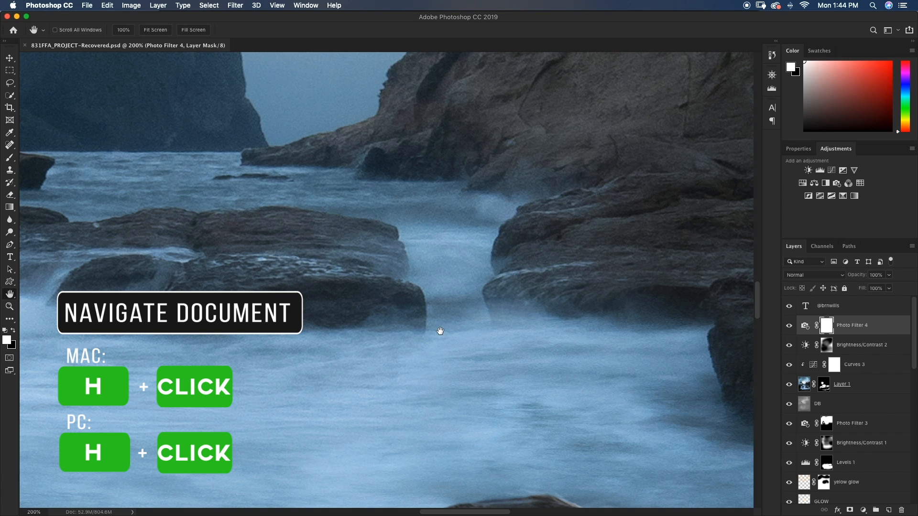
drag(434, 308, 432, 309)
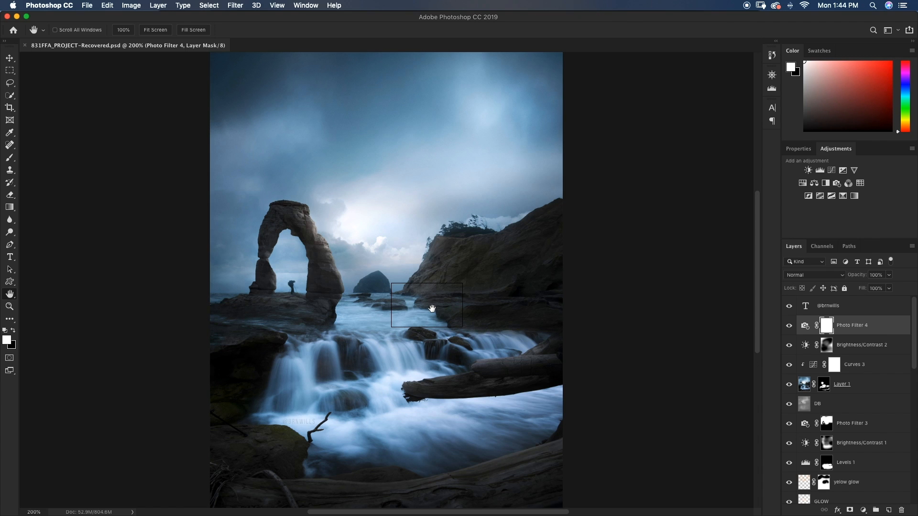
mouse_move(431, 308)
mouse_down()
mouse_move(422, 345)
mouse_move(357, 369)
mouse_move(432, 415)
mouse_move(495, 349)
mouse_move(423, 316)
mouse_move(306, 338)
mouse_move(306, 347)
mouse_move(337, 345)
mouse_up()
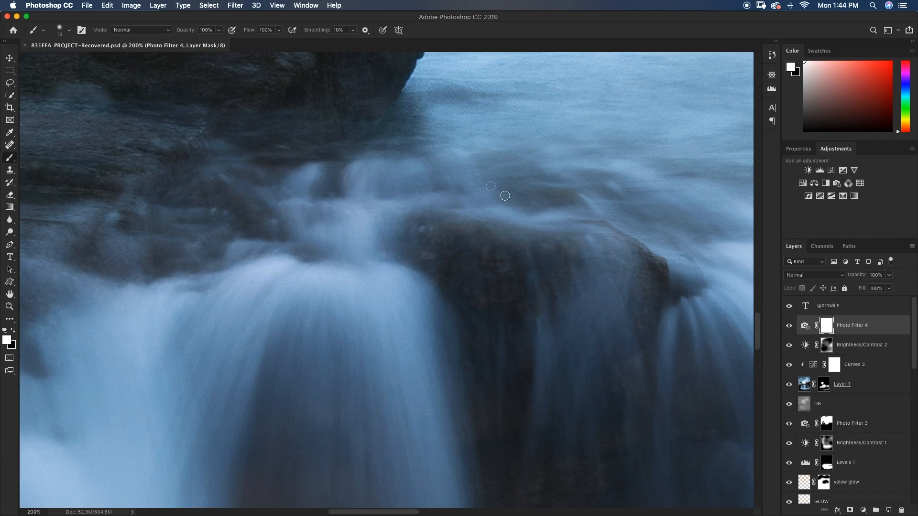
key(h)
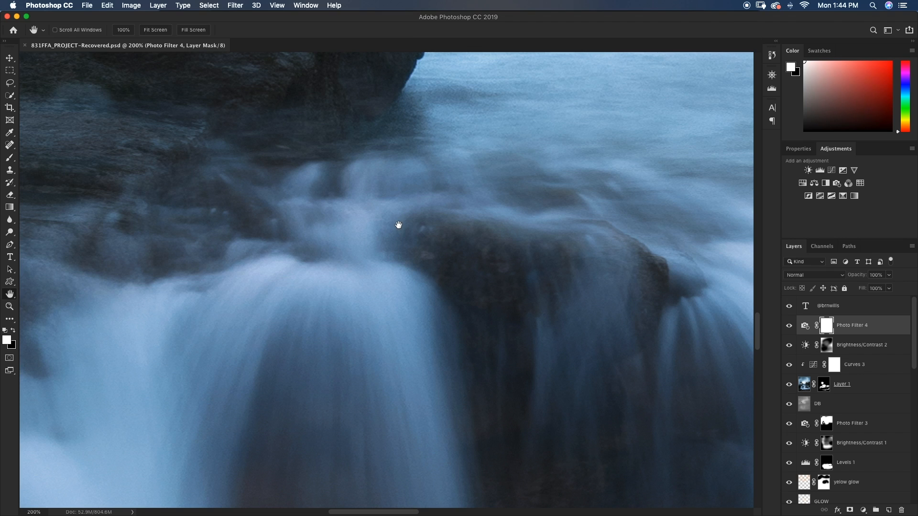
drag(398, 221, 483, 134)
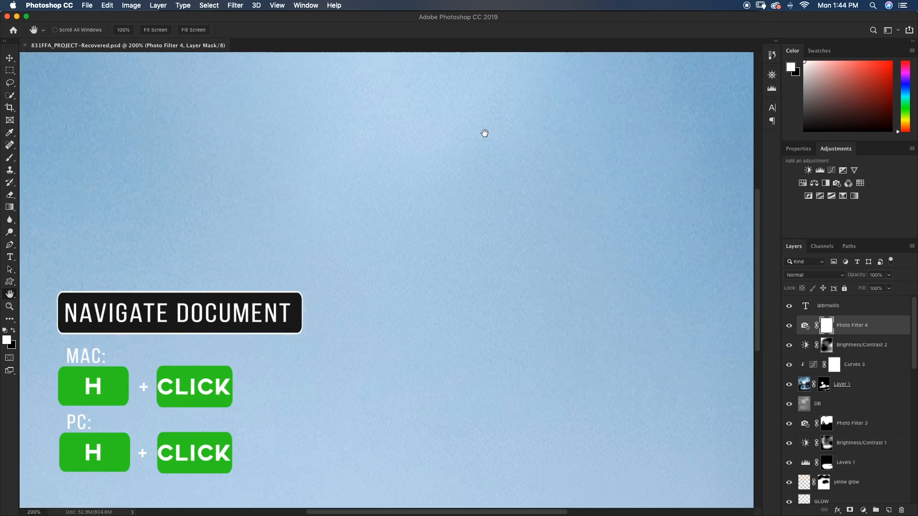
mouse_move(438, 236)
mouse_down()
mouse_move(440, 262)
mouse_move(436, 254)
mouse_move(385, 262)
mouse_move(377, 300)
mouse_move(376, 291)
mouse_up()
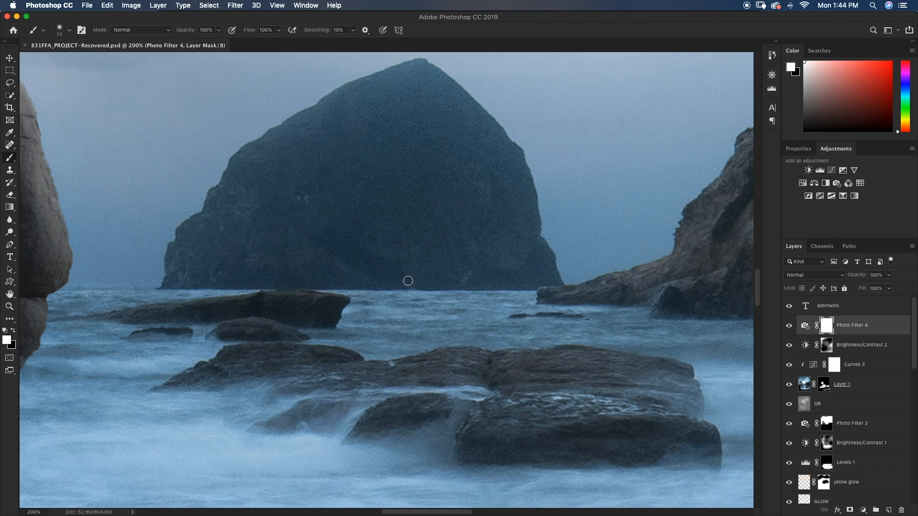
key(super+0)
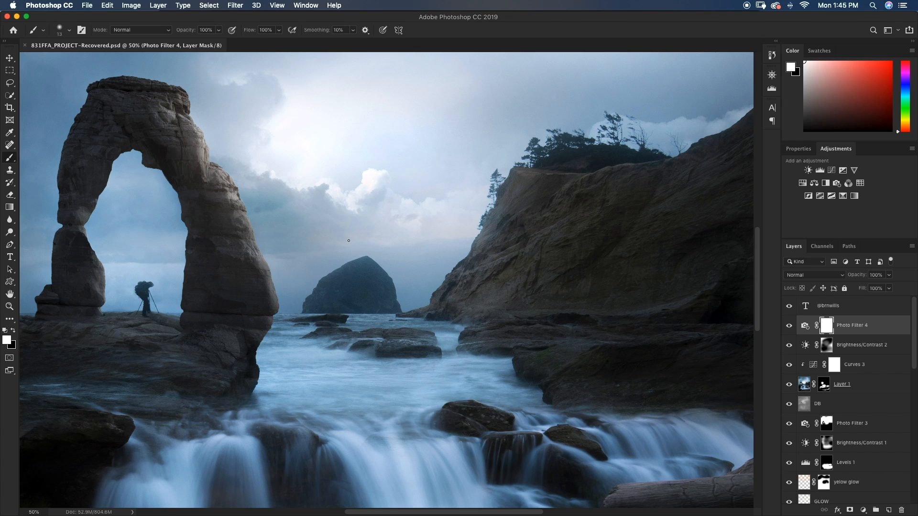
Step: Pan around the composite at 50% with the temporary Hand tool to examine the arch, cliff and waterfall
key(space)
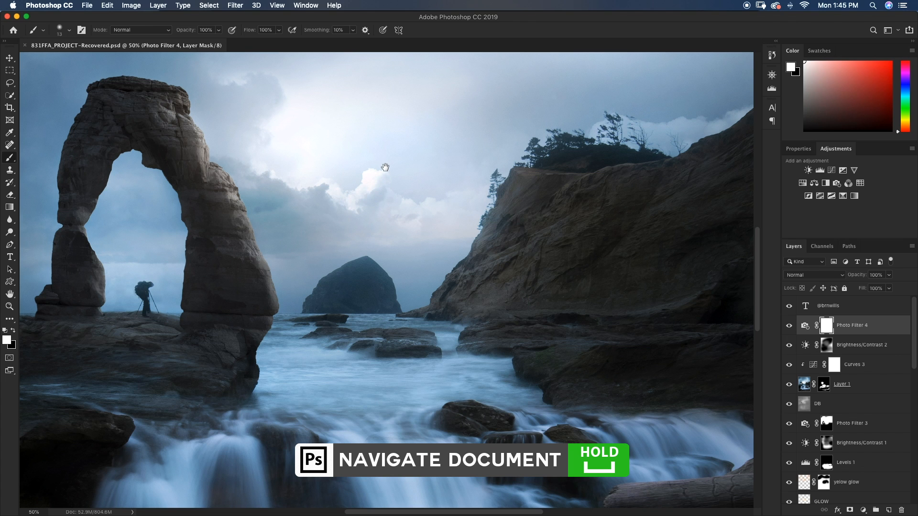
mouse_move(387, 149)
mouse_down()
mouse_move(400, 184)
mouse_move(328, 277)
mouse_move(525, 254)
mouse_move(616, 203)
mouse_up()
drag(311, 378, 339, 236)
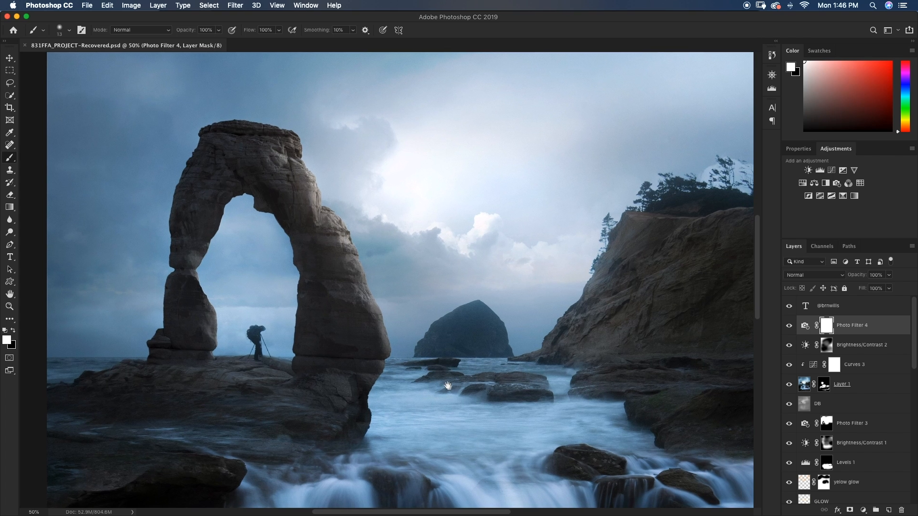
drag(447, 386, 381, 299)
drag(471, 363, 423, 365)
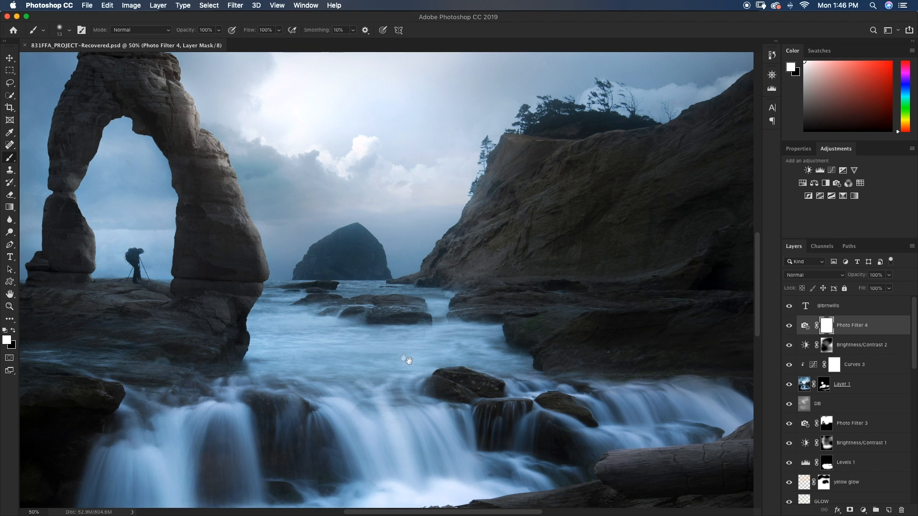
drag(291, 282, 321, 313)
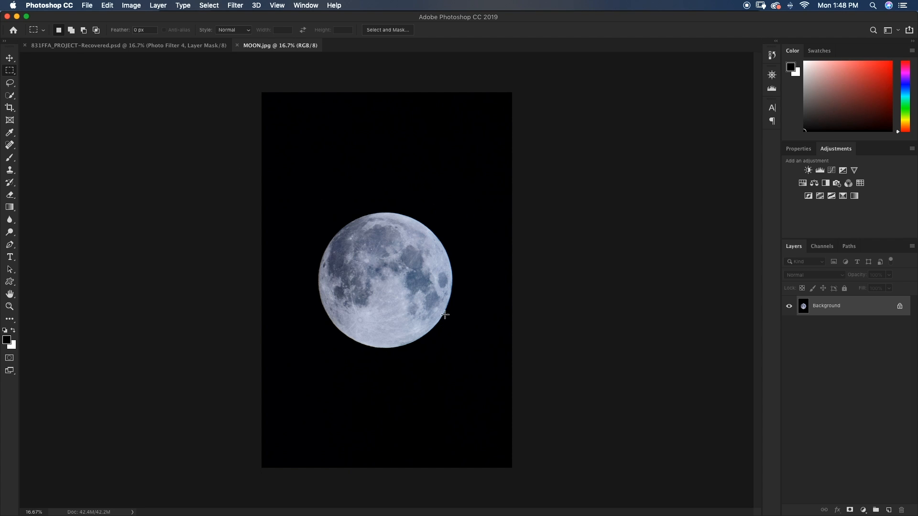
Step: Try an elliptical marquee selection about 56 by 56 cm over the moon in MOON.jpg, and deselect it
right_click(9, 73)
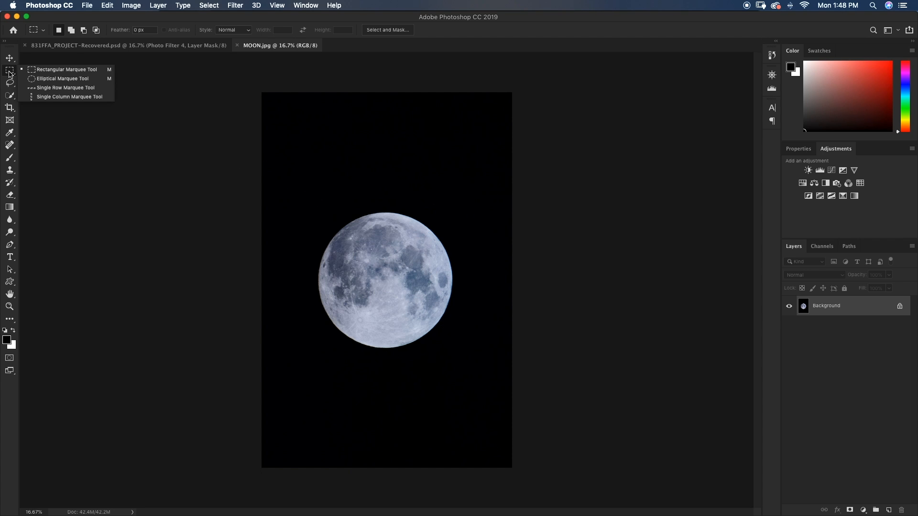
click(66, 80)
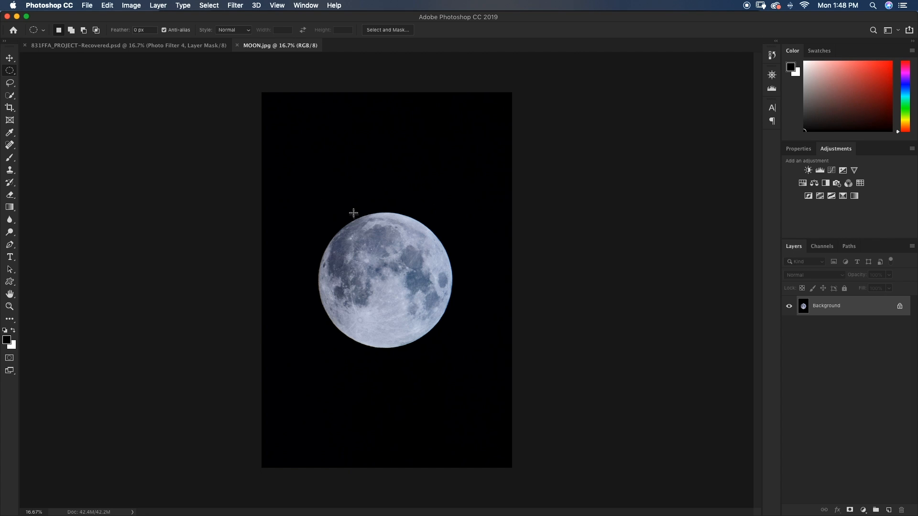
key(super+equal)
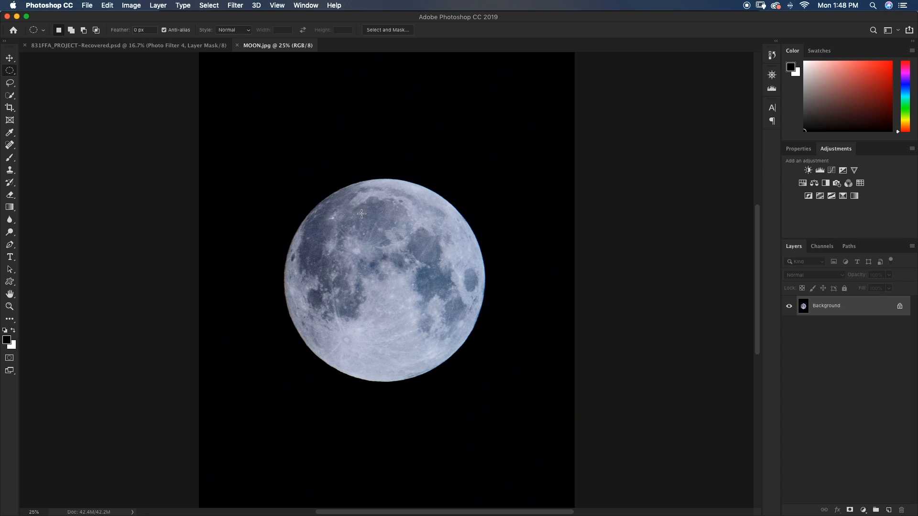
scroll(358, 211, right, 2)
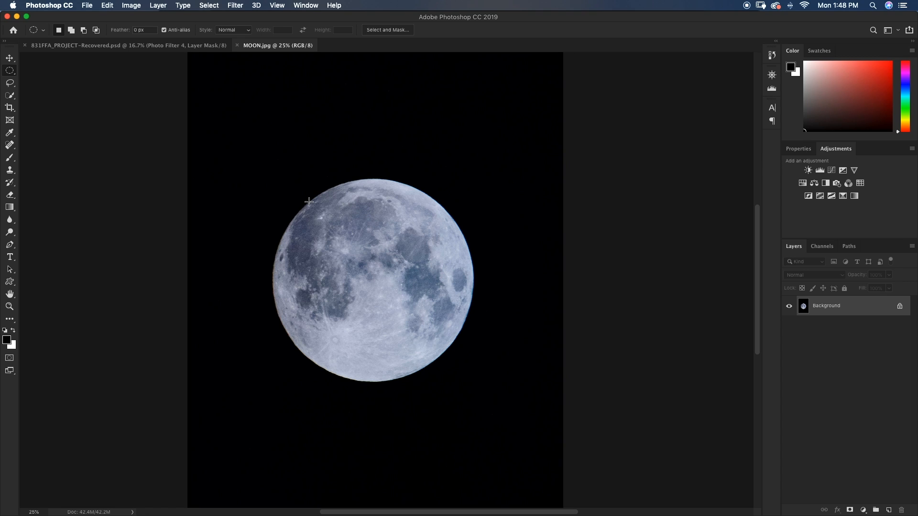
drag(309, 202, 499, 390)
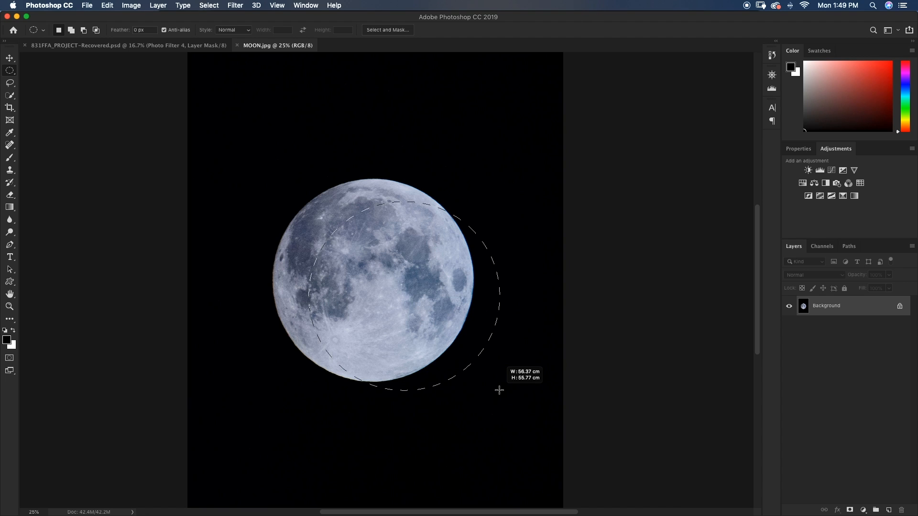
drag(499, 390, 497, 389)
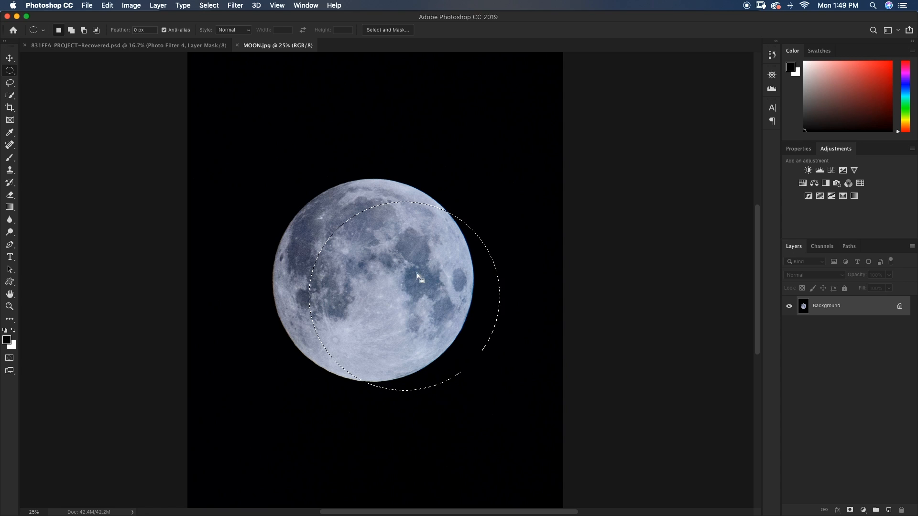
key(super+d)
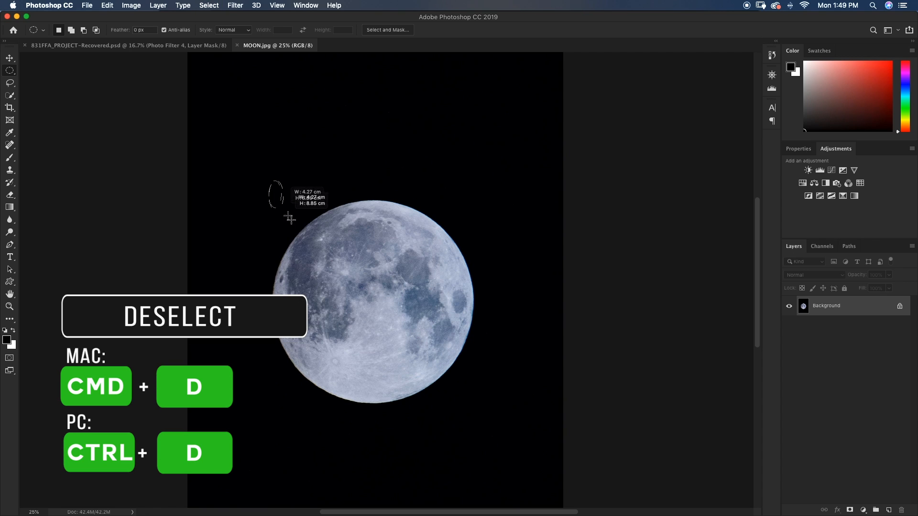
Step: Try a larger elliptical selection about 63 by 62 cm around the moon, and clear it
drag(422, 327, 482, 391)
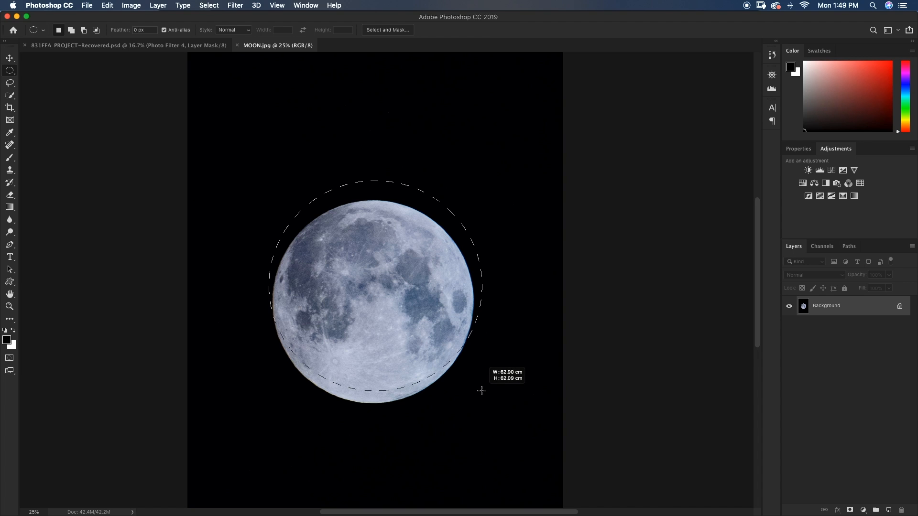
drag(482, 391, 481, 390)
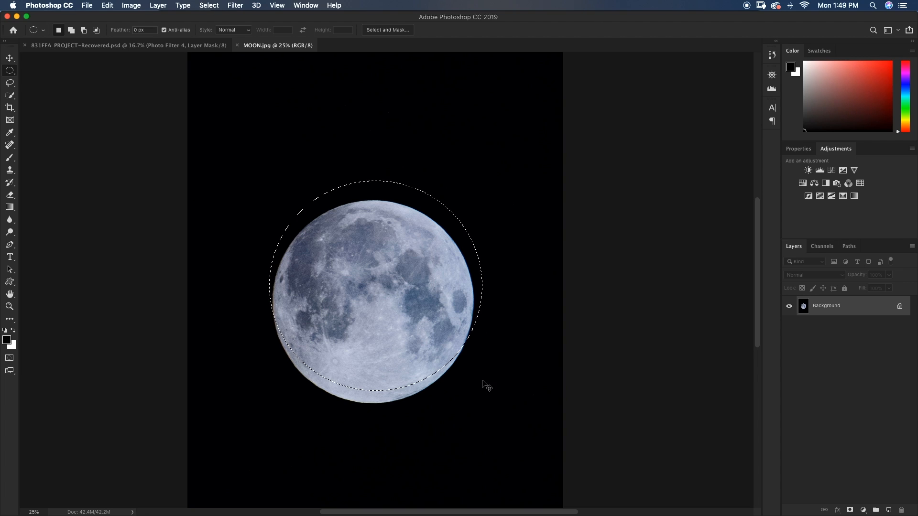
click(482, 381)
Step: Fit an elliptical selection about 58 by 59 cm to the moon's edge, repositioning it while drawing, and deselect it
drag(306, 222, 461, 386)
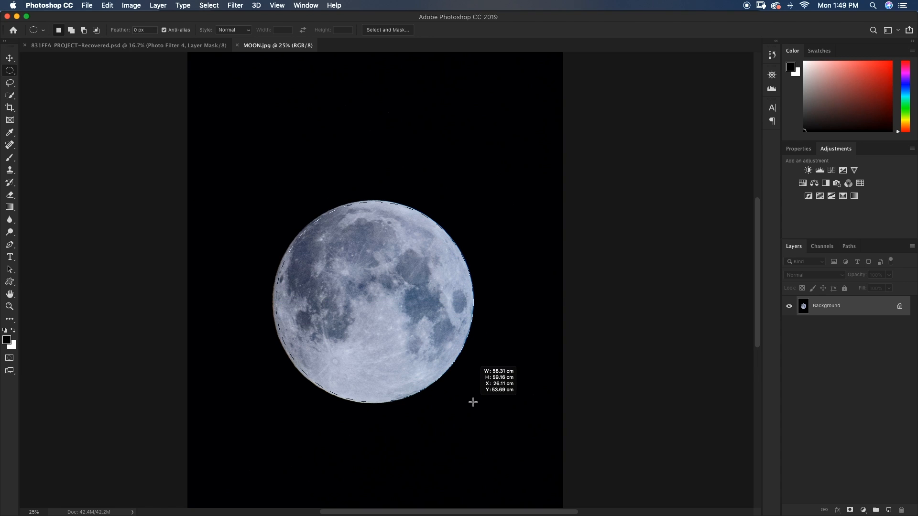
drag(471, 403, 472, 402)
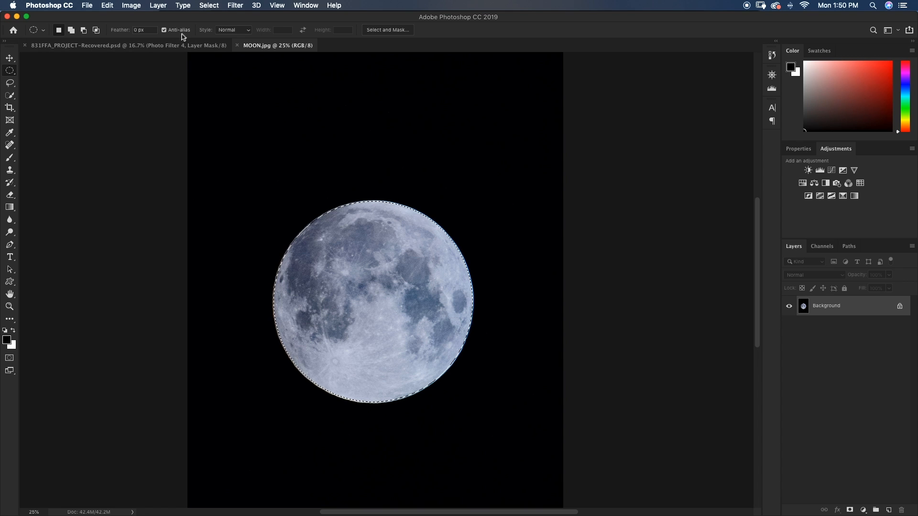
key(super+d)
Step: Try a rectangular marquee selection across the upper part of the moon, and deselect it
right_click(15, 73)
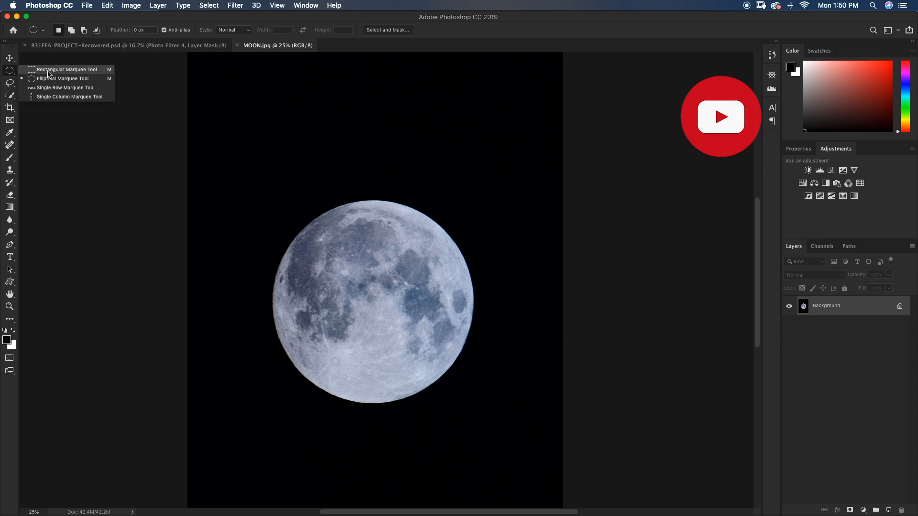
click(52, 68)
mouse_move(264, 134)
mouse_down()
mouse_move(273, 196)
mouse_move(391, 236)
mouse_move(516, 262)
mouse_move(455, 181)
mouse_move(410, 247)
mouse_move(468, 250)
mouse_up()
key(super+d)
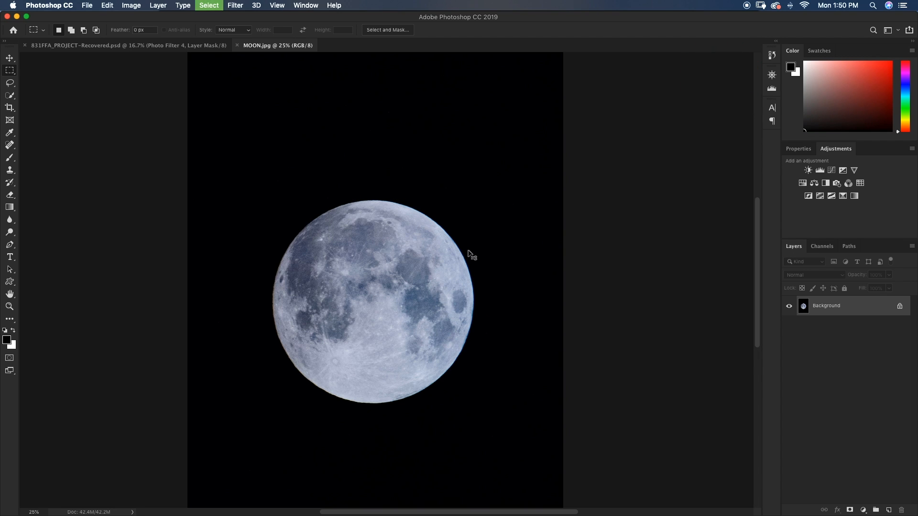
Step: Start a Pen tool path along the moon's upper edge with three anchor points, ending on the upper-right rim, at 50% zoom
scroll(391, 176, left, 2)
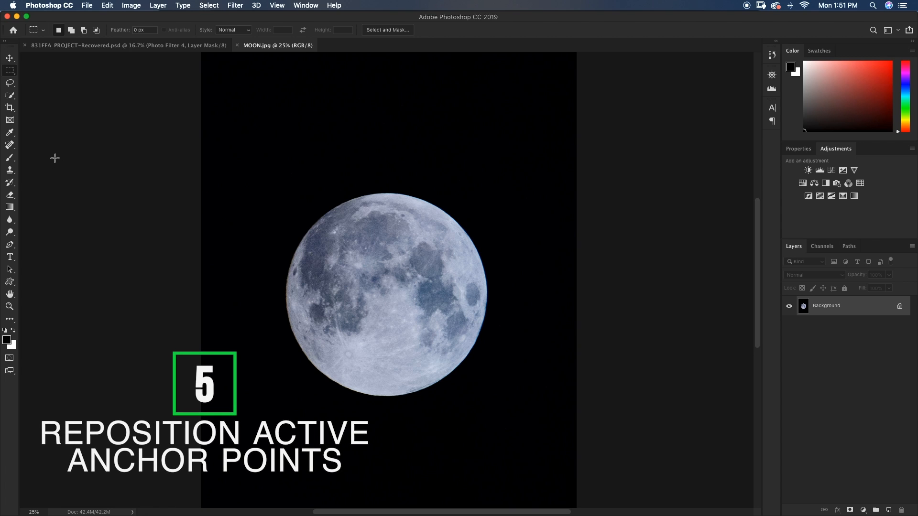
key(p)
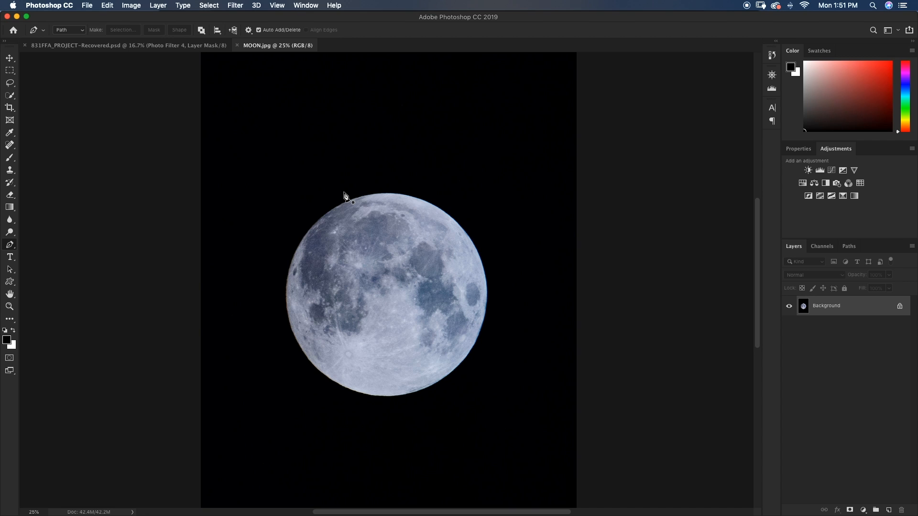
key(super+plus)
key(super+plus)
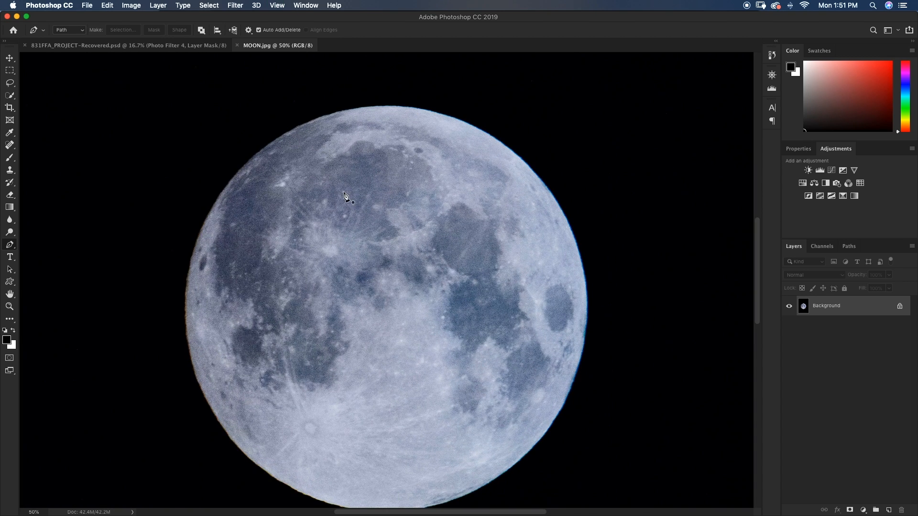
key(space)
drag(387, 159, 381, 188)
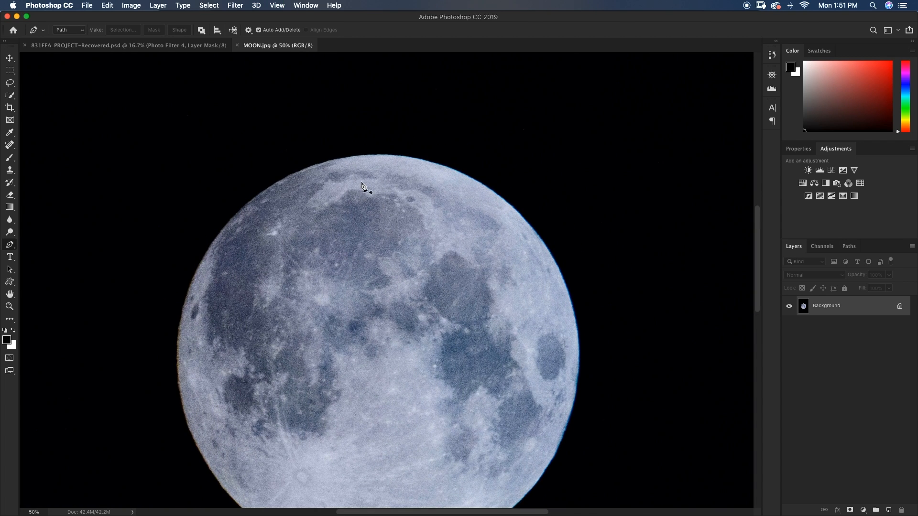
click(287, 176)
drag(388, 155, 439, 161)
drag(493, 191, 509, 206)
scroll(514, 208, up, 1)
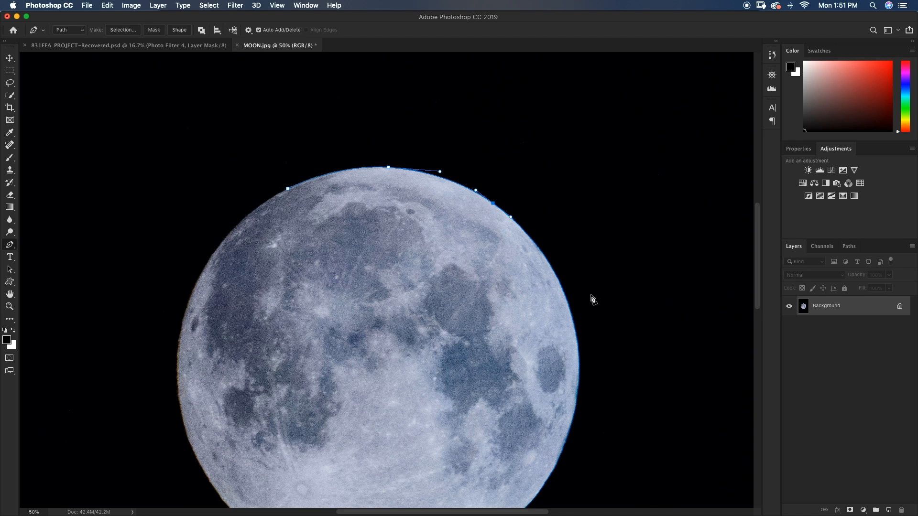
Step: Place an anchor point outside the moon's right rim, move it onto the rim, and adjust its direction handle to follow the curve
drag(591, 296, 595, 329)
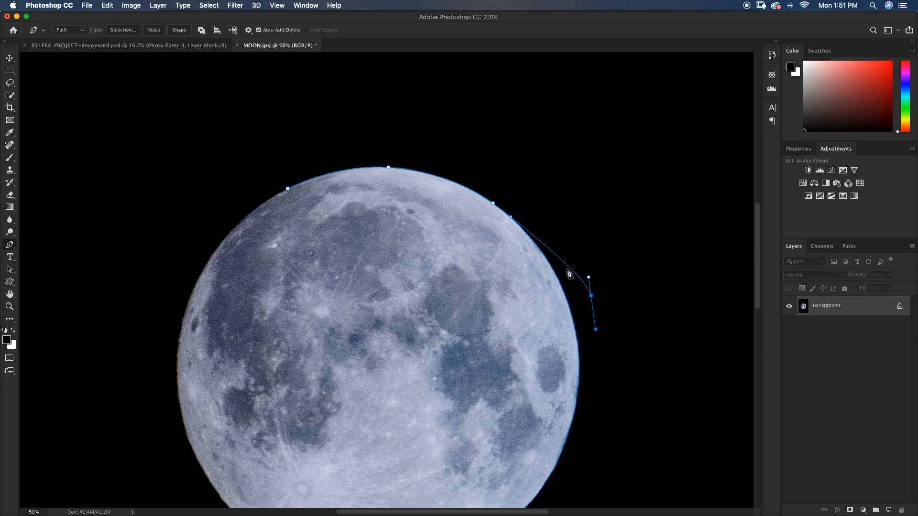
ctrl+click(591, 296)
scroll(604, 299, up, 2)
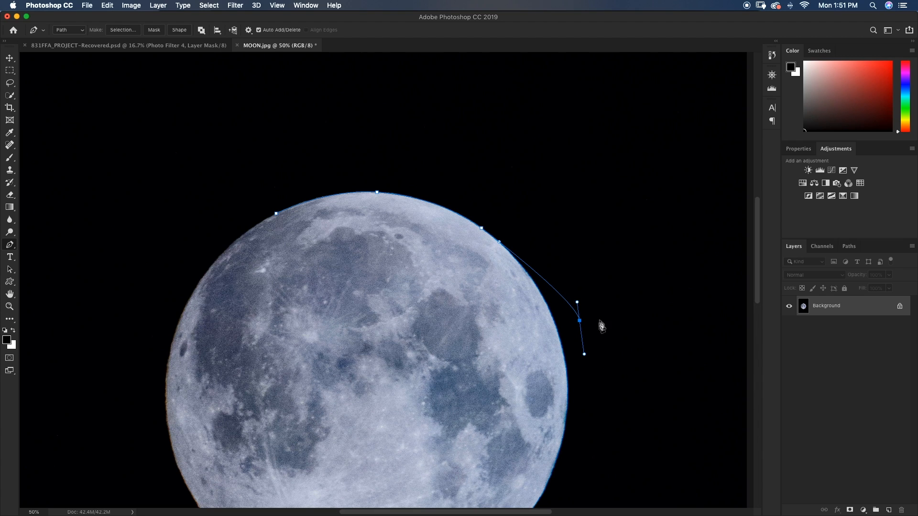
scroll(592, 317, up, 1)
scroll(591, 317, down, 2)
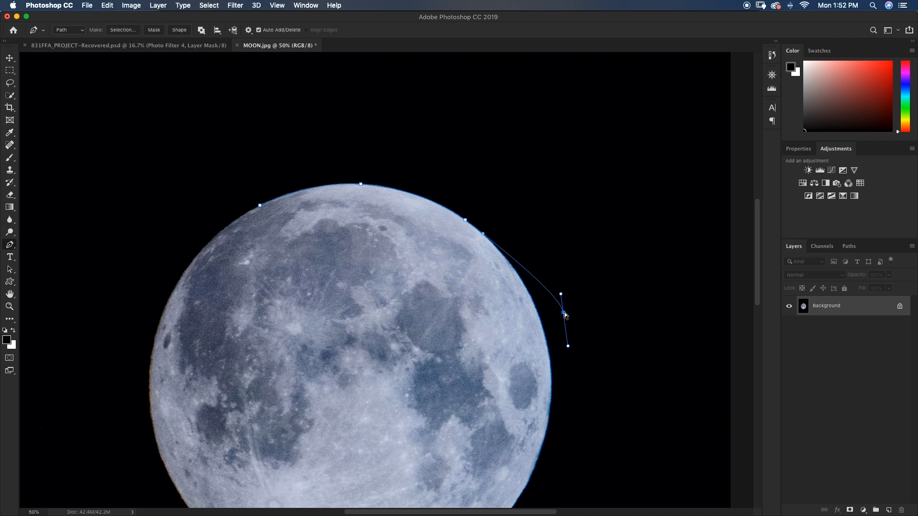
drag(564, 314, 543, 327)
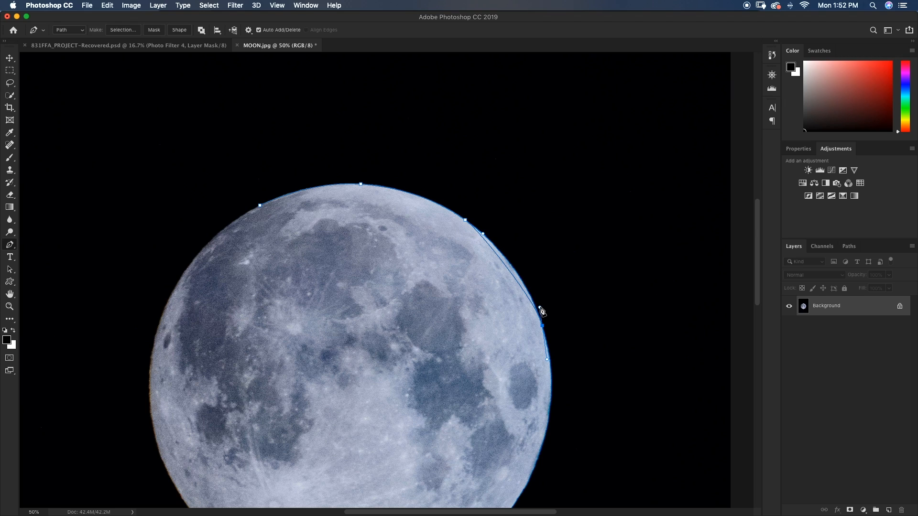
drag(539, 309, 527, 272)
scroll(591, 358, down, 3)
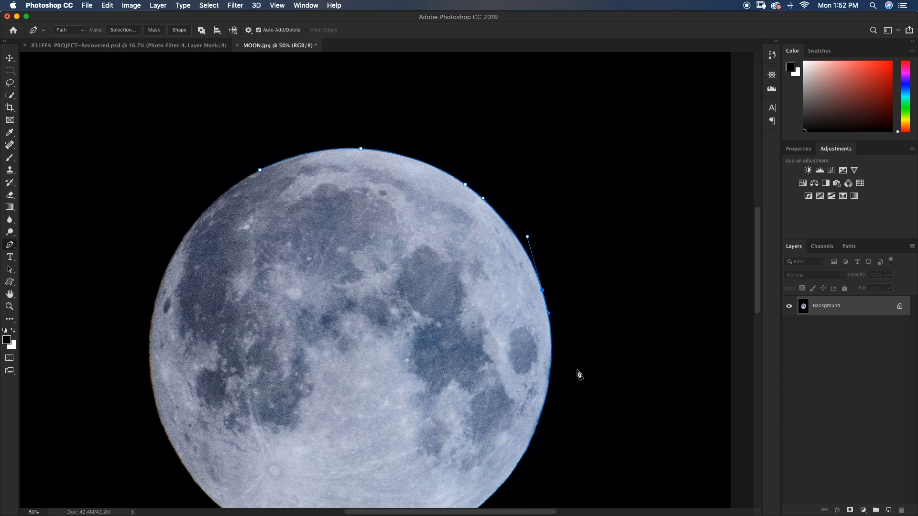
Step: Extend the path down the moon's lower-right rim, repositioning the active anchor points as they are drawn
scroll(593, 377, down, 2)
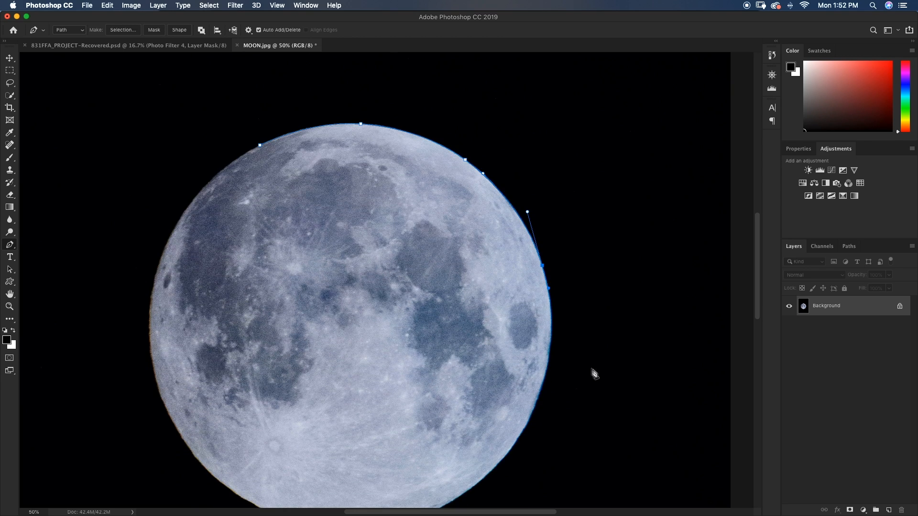
scroll(575, 360, down, 1)
scroll(576, 359, right, 1)
click(554, 360)
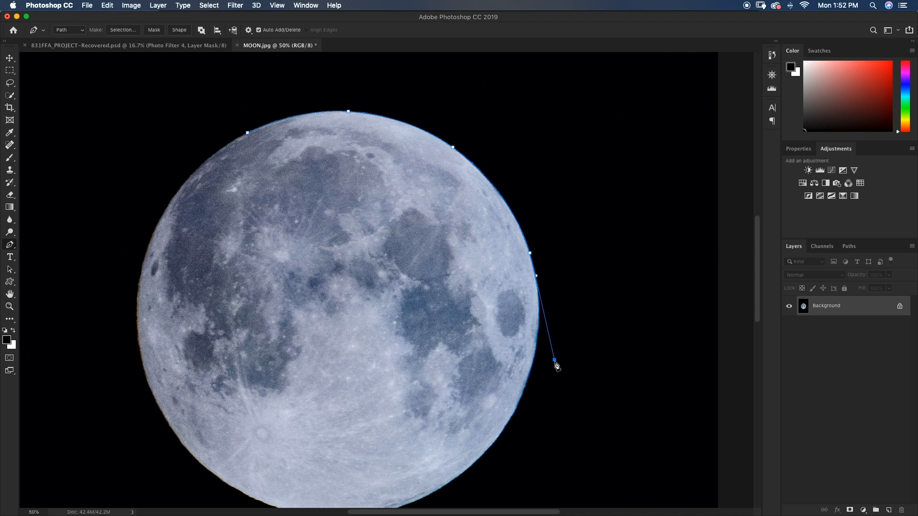
mouse_move(555, 362)
mouse_down()
mouse_move(552, 375)
mouse_move(559, 374)
mouse_move(548, 376)
mouse_up()
drag(549, 377, 516, 420)
mouse_move(517, 419)
mouse_down()
mouse_move(519, 412)
mouse_move(503, 412)
mouse_move(564, 410)
mouse_move(516, 415)
mouse_up()
Step: Switch to the 831FFA_PROJECT-Recovered.psd document and select the beach-waterall blend layer in the BEACH group
click(201, 46)
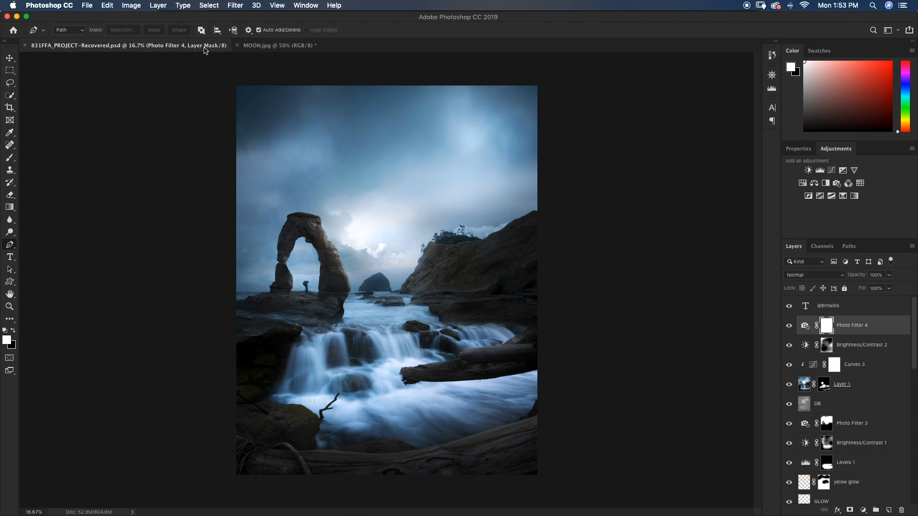
scroll(847, 337, down, 3)
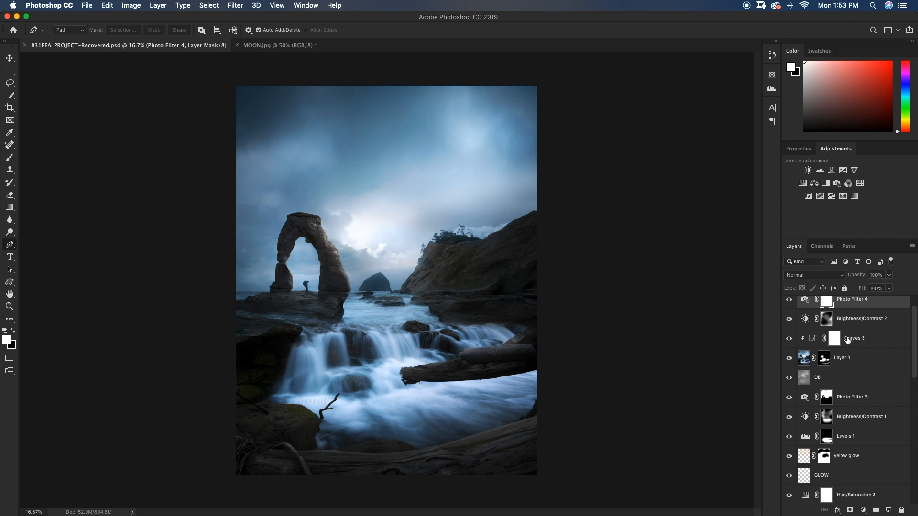
scroll(847, 338, down, 15)
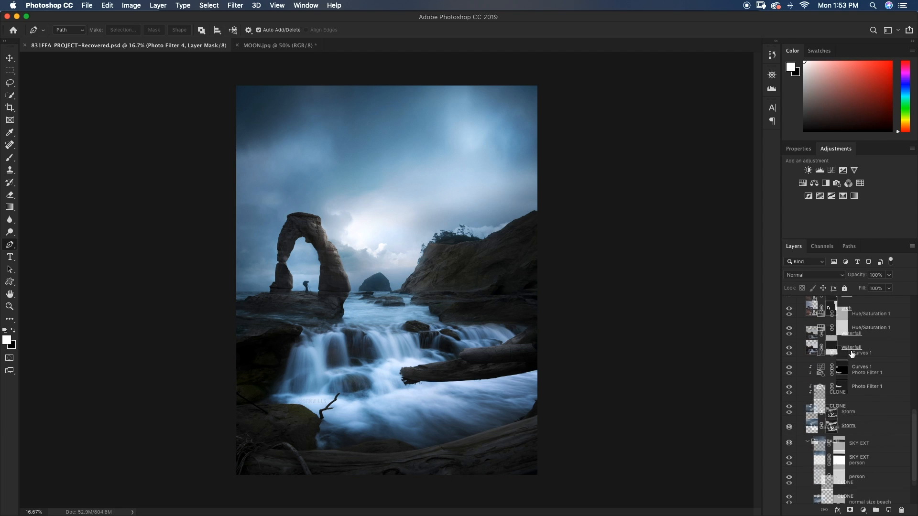
scroll(850, 355, up, 11)
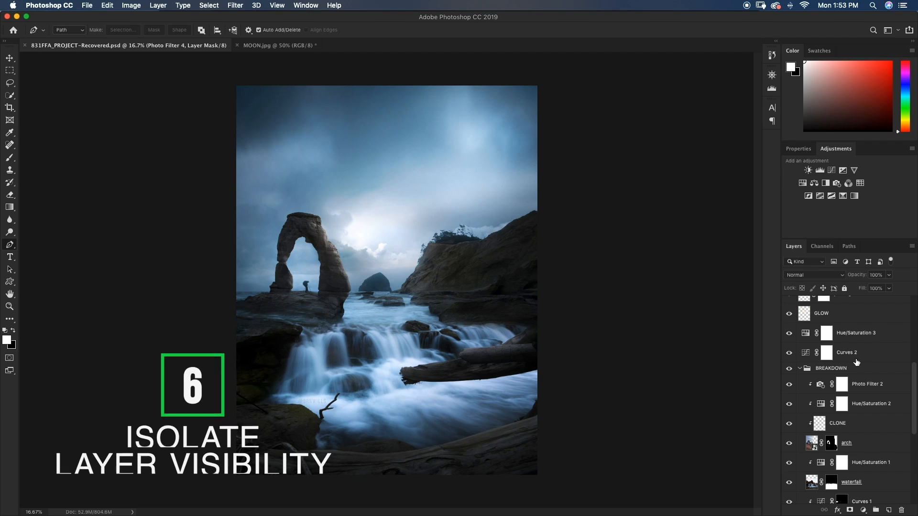
scroll(855, 361, down, 5)
scroll(856, 363, down, 3)
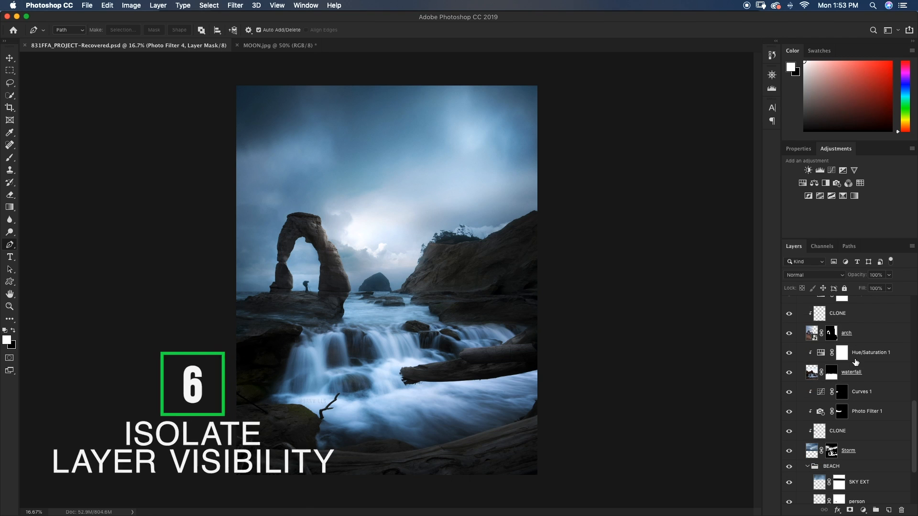
scroll(855, 363, down, 5)
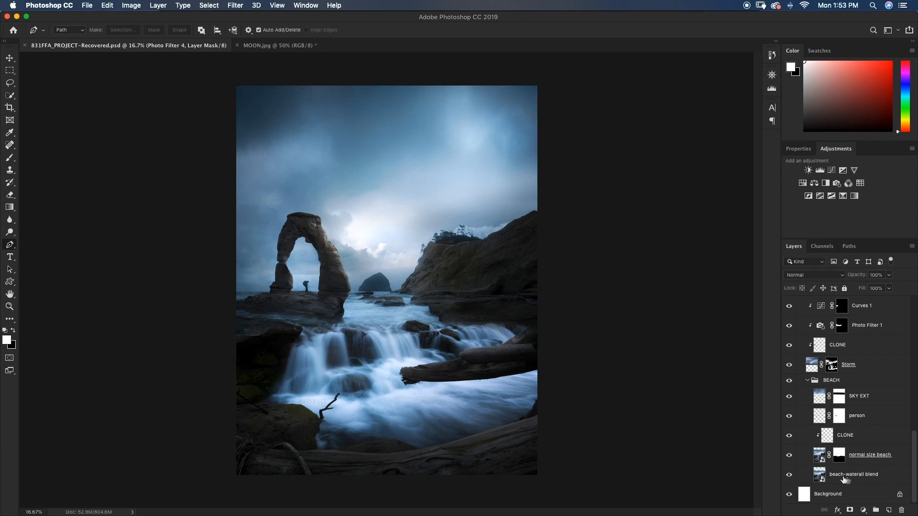
click(817, 476)
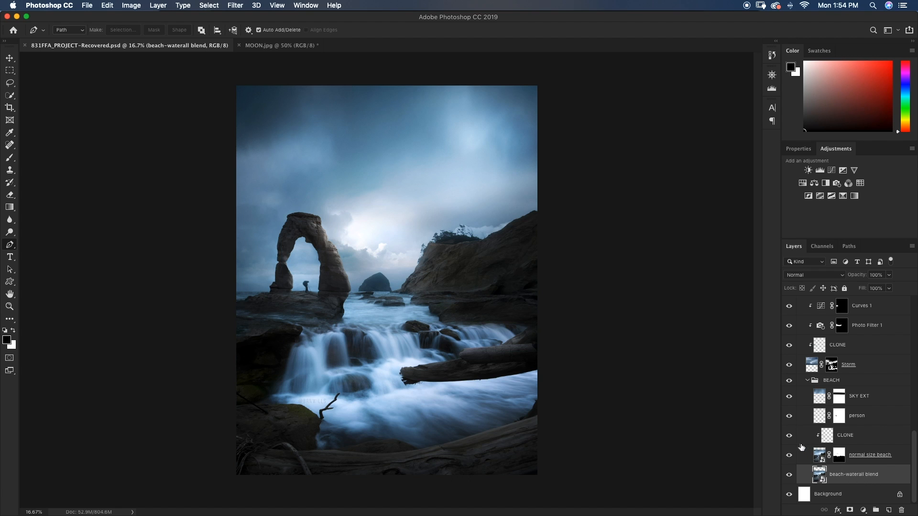
Step: Hide the beach-waterall blend layer and show it again to check its part in the composite
click(789, 476)
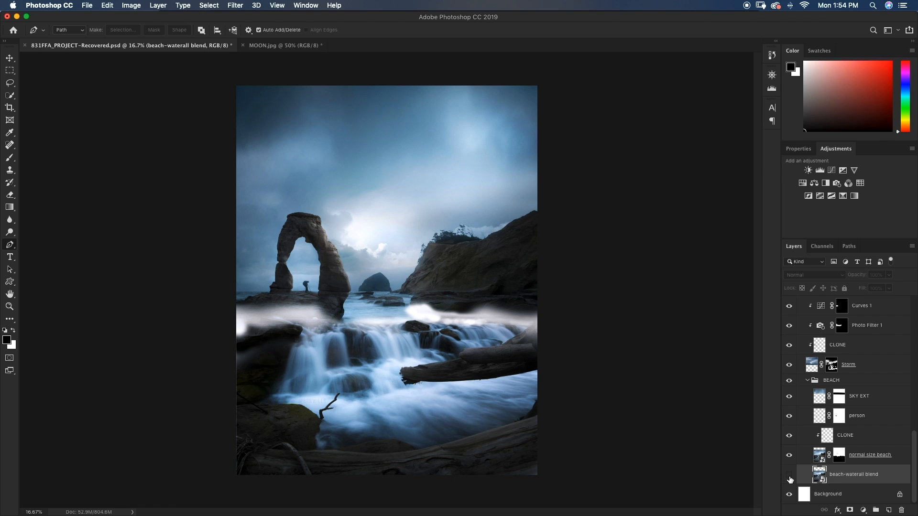
click(789, 476)
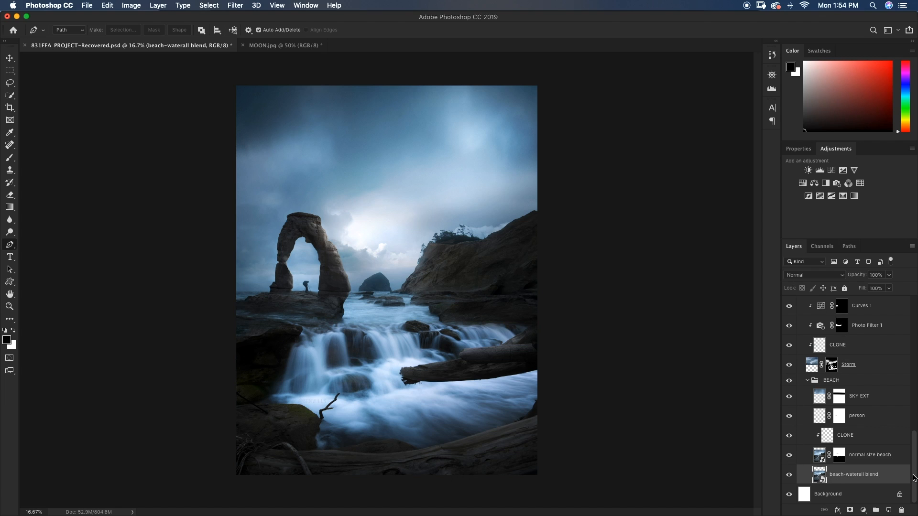
click(789, 455)
click(789, 437)
mouse_move(790, 441)
mouse_down()
mouse_move(790, 334)
mouse_move(791, 457)
mouse_up()
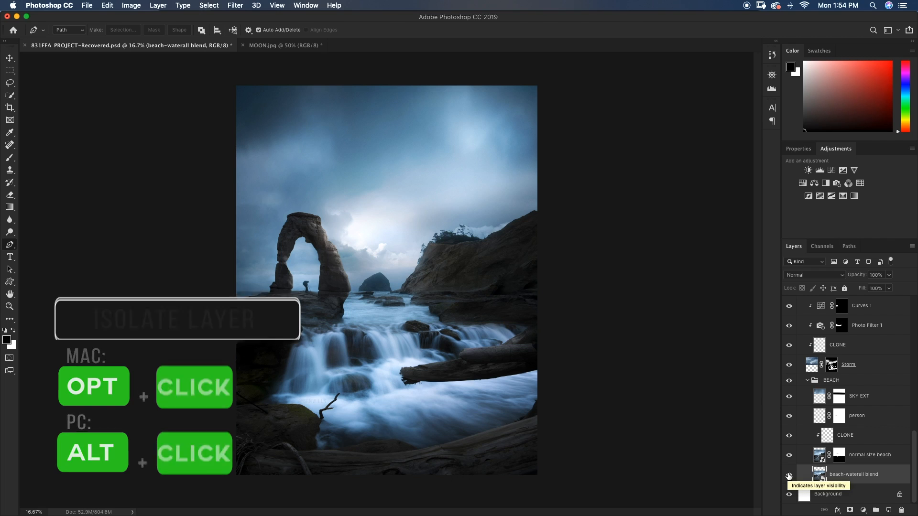
Step: Isolate the beach-waterall blend layer's visibility and restore all the other layers, doing this twice
alt+click(788, 476)
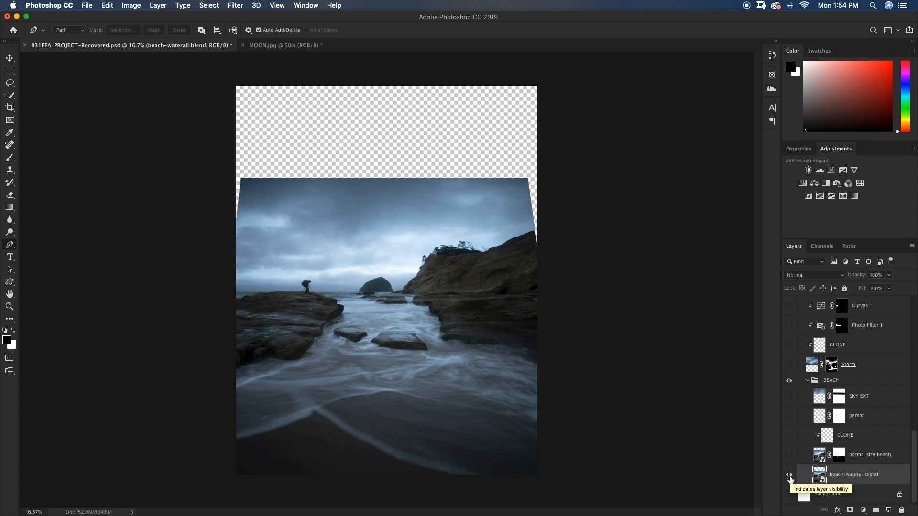
alt+click(789, 475)
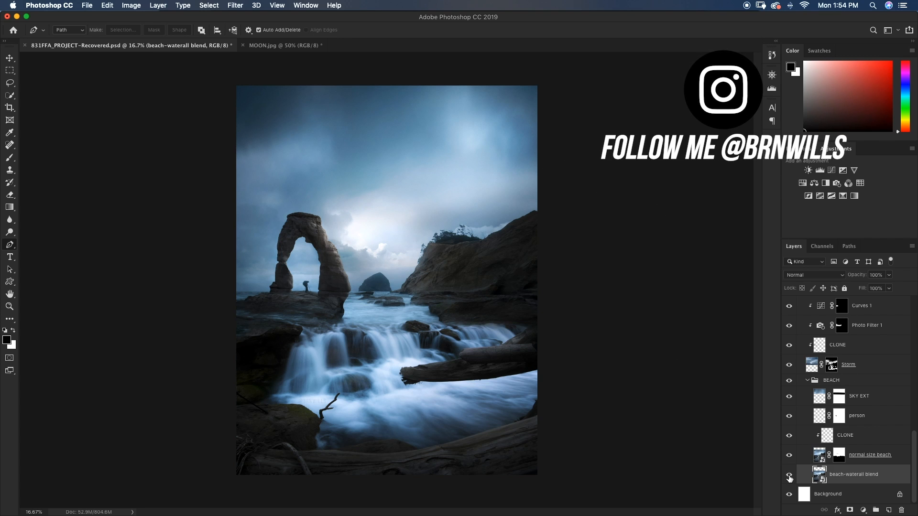
alt+click(787, 475)
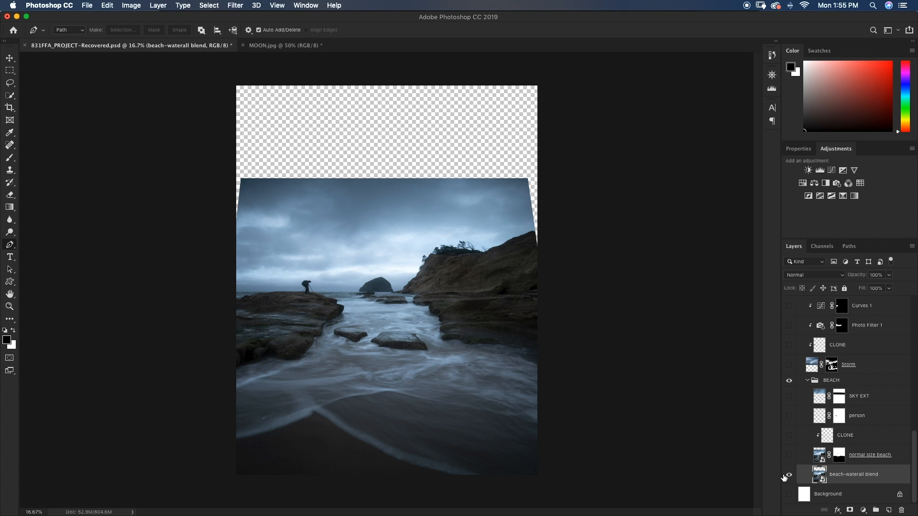
alt+click(785, 476)
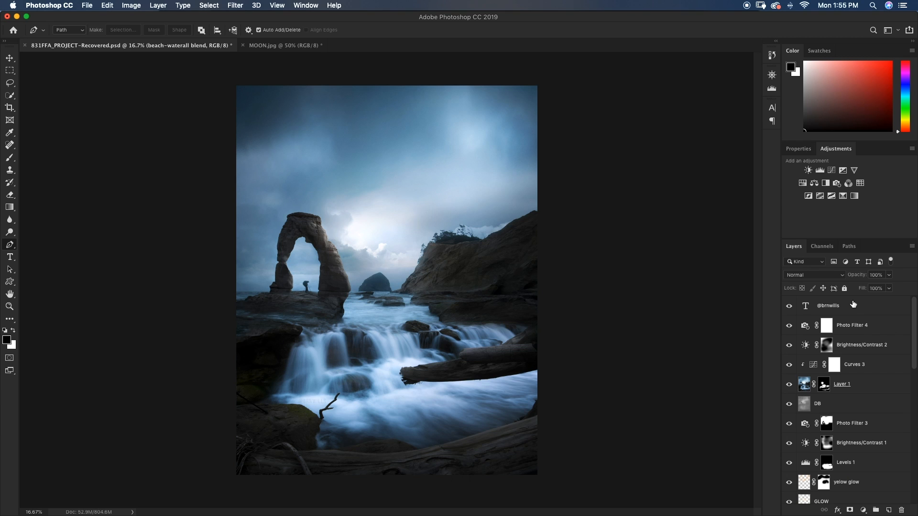
Step: Create a new layer at the top of the stack and paint a red stroke across the sky with a hard 523 px brush at 100% opacity
click(888, 509)
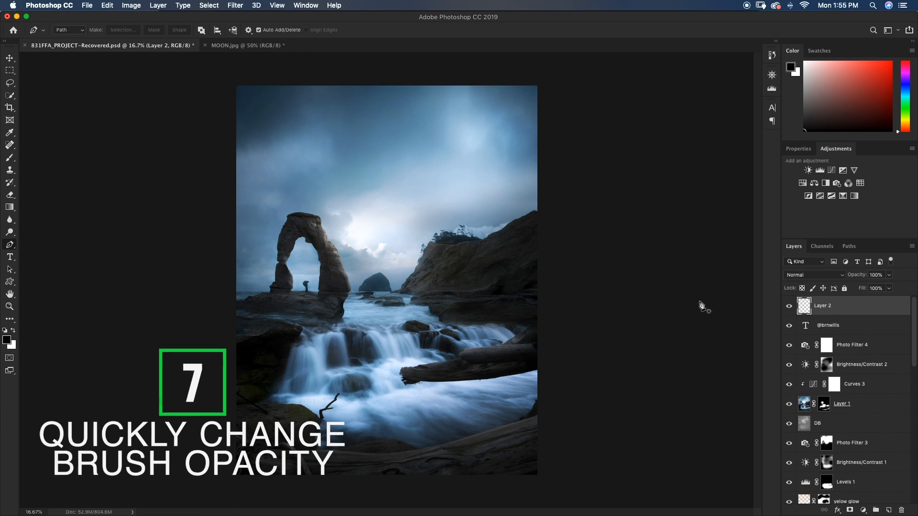
key(b)
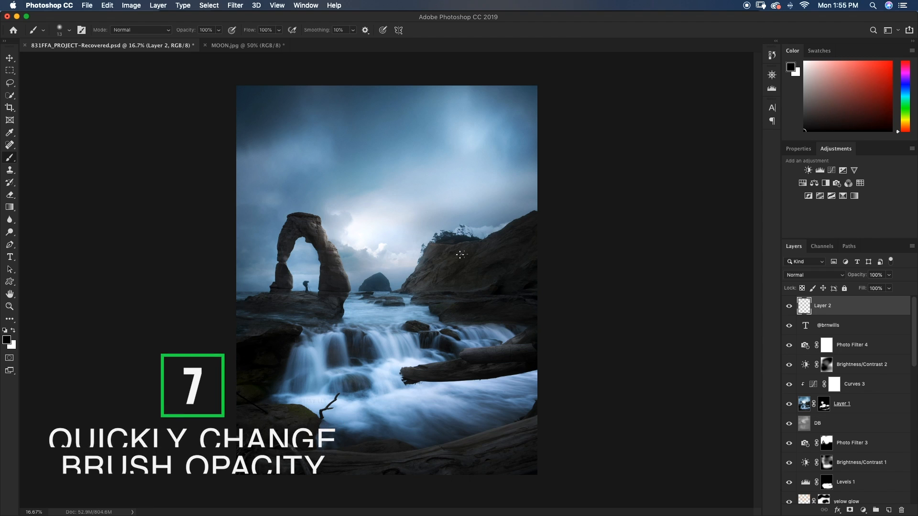
drag(407, 274, 429, 277)
click(891, 62)
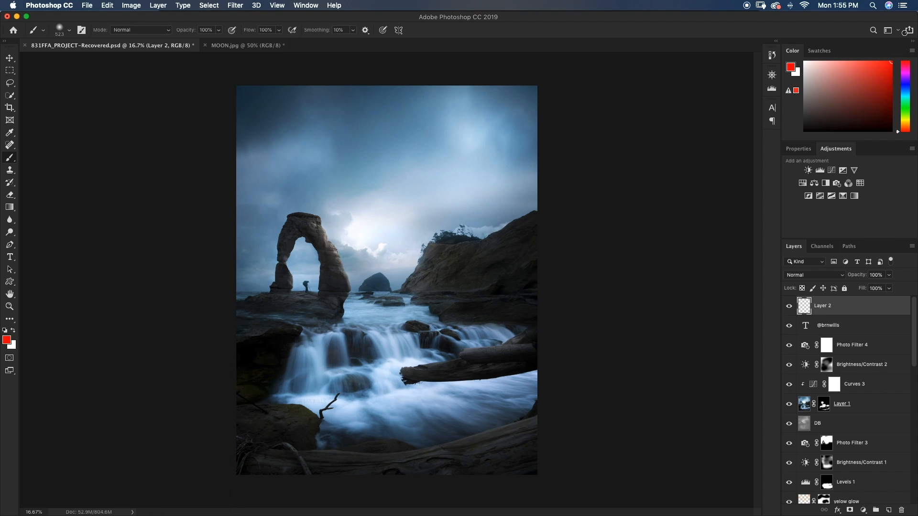
drag(345, 173, 348, 313)
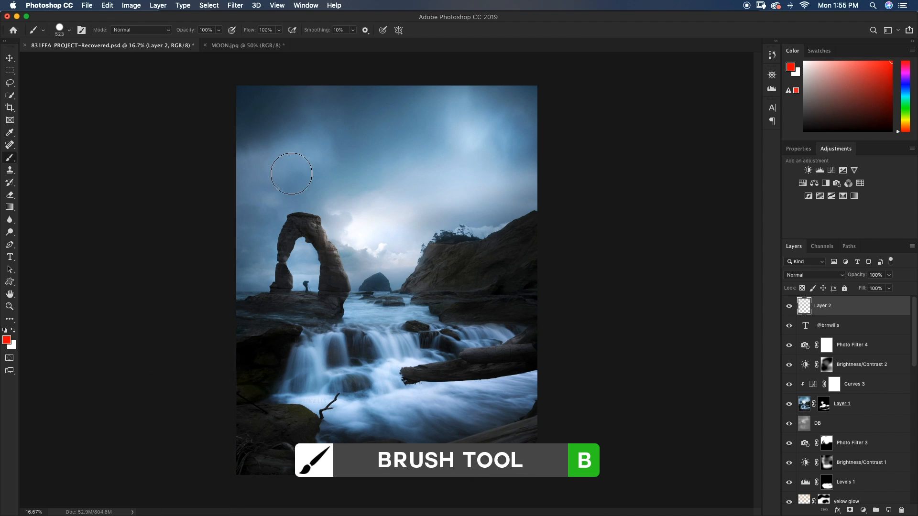
drag(303, 171, 428, 157)
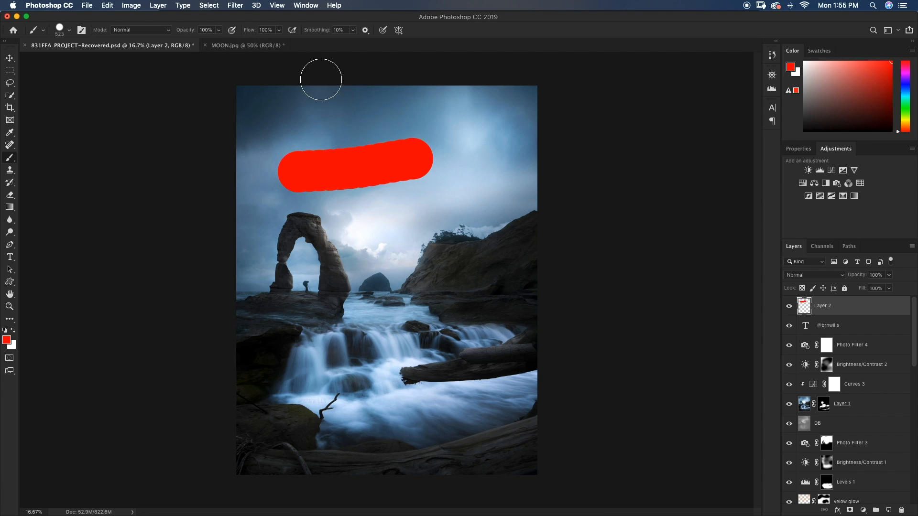
Step: Try a brush opacity of 12% and return it to 100%
click(220, 32)
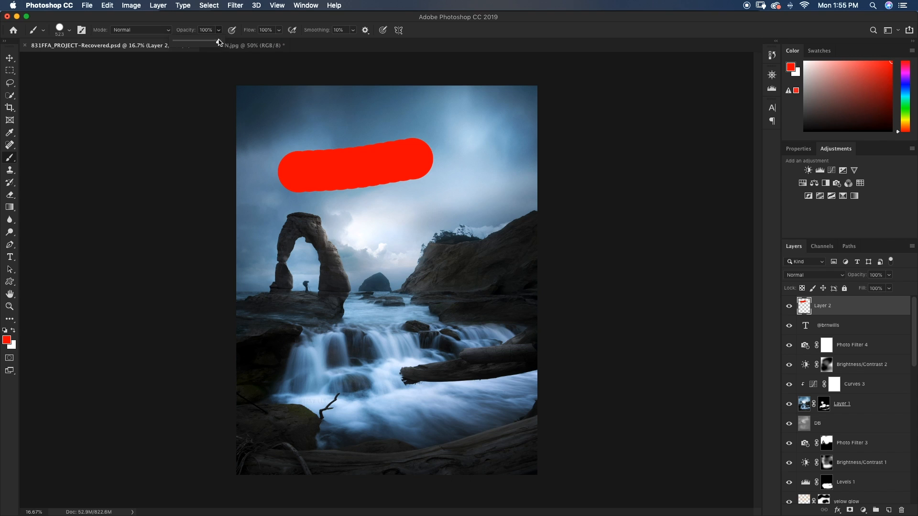
mouse_move(221, 41)
mouse_down()
mouse_move(190, 44)
mouse_move(217, 34)
mouse_up()
text(12)
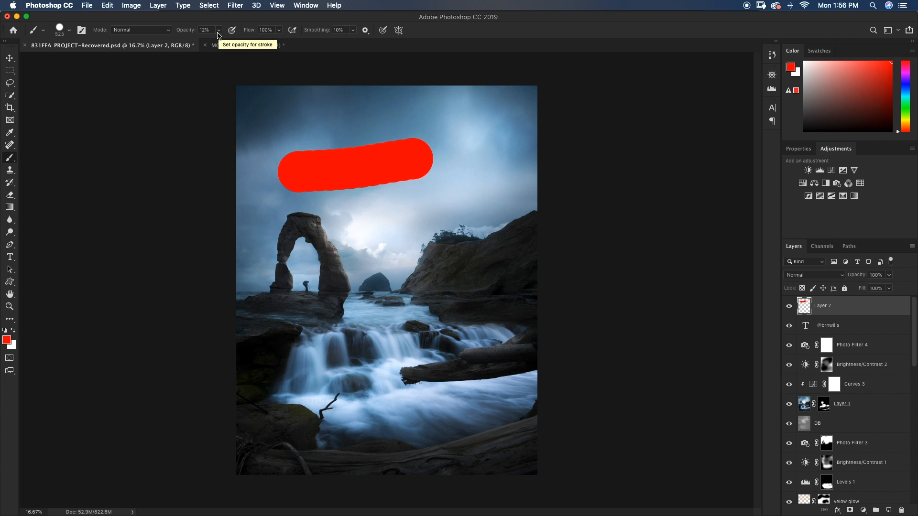
drag(218, 35, 248, 47)
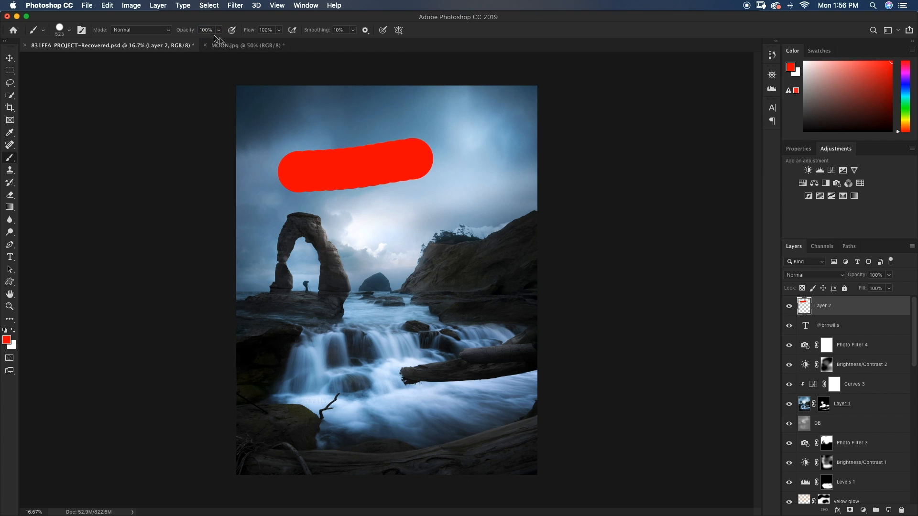
Step: Set the brush opacity to 30%
key(3)
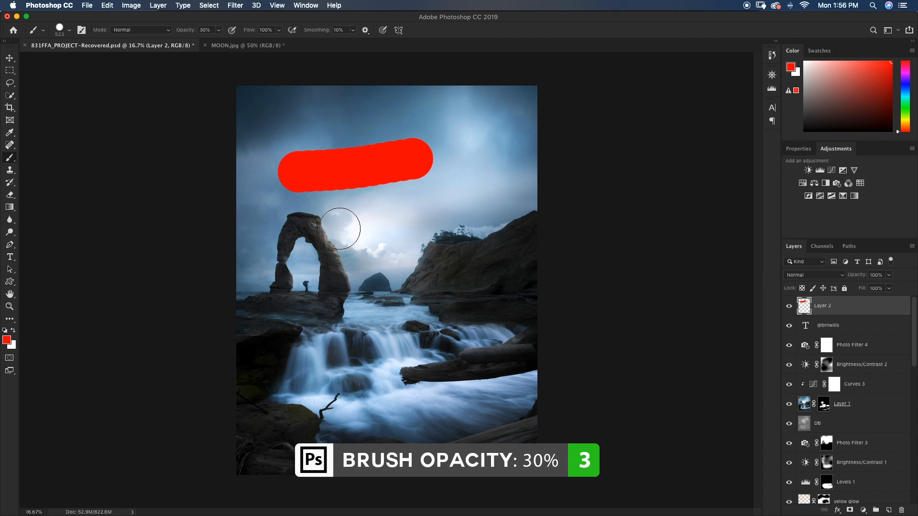
Step: Paint one red stroke at 30% across the lower sky and another at 70% brush opacity across the arch and horizon
drag(340, 229, 493, 209)
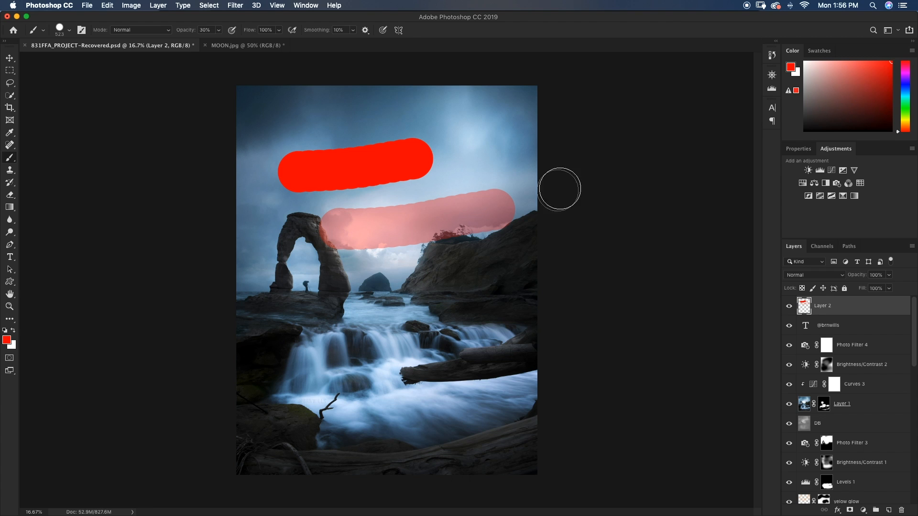
key(7)
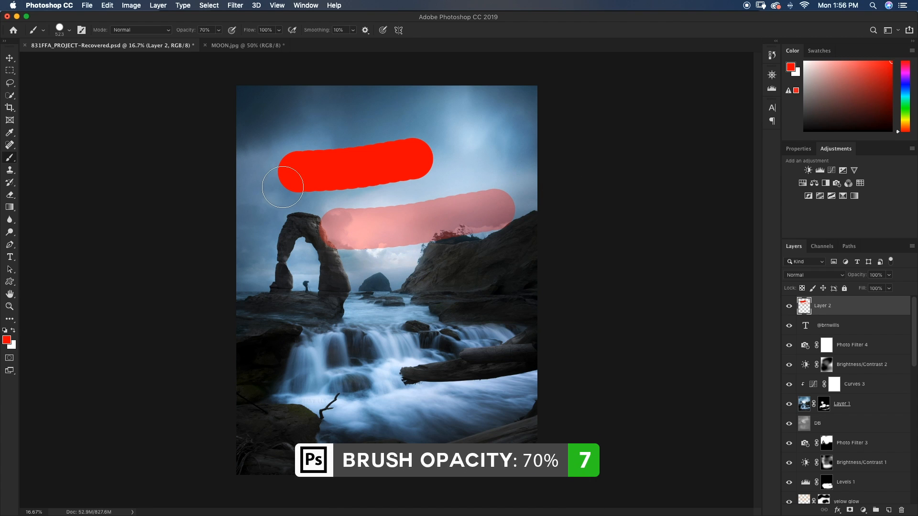
drag(308, 282, 526, 281)
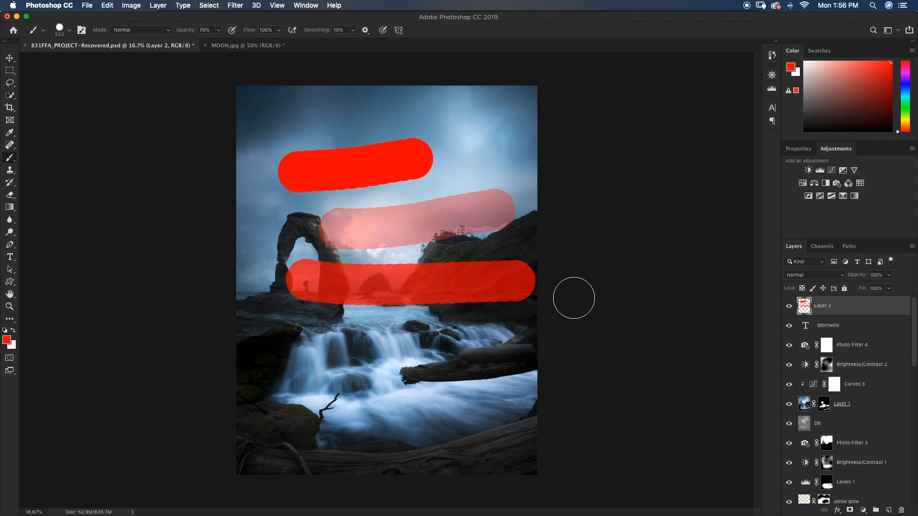
Step: Set the brush opacity to 100% and change it to 83%
key(0)
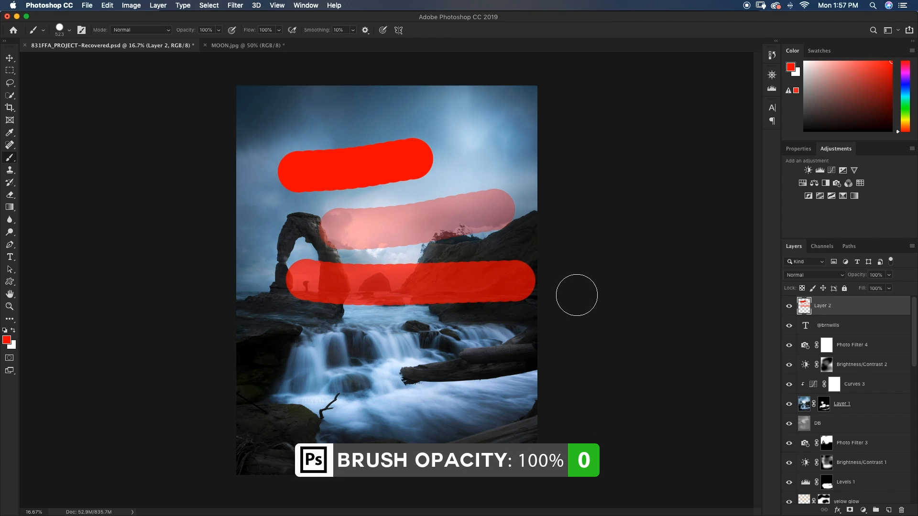
key(0)
key(5)
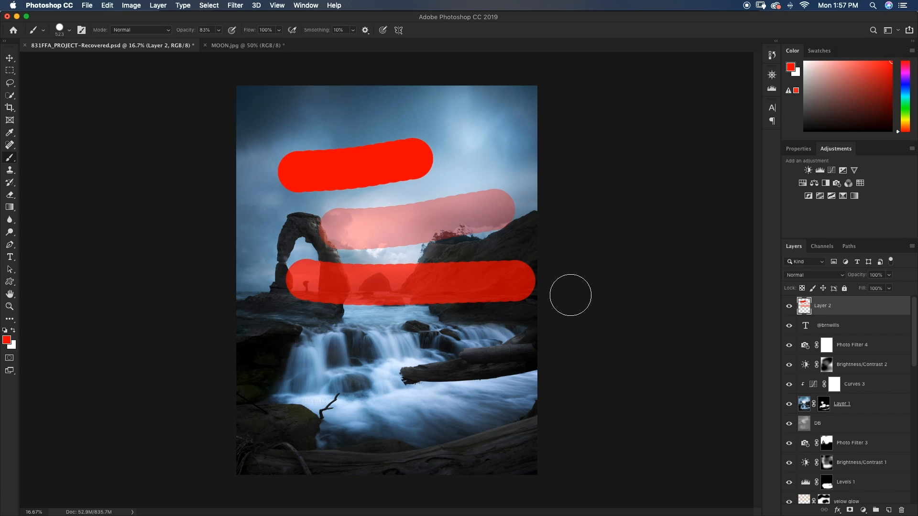
click(218, 30)
click(219, 35)
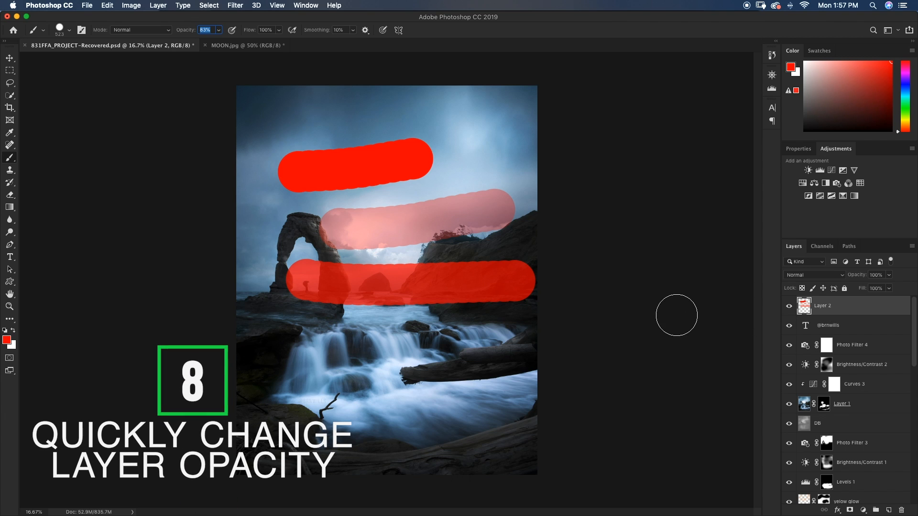
Step: With the Move tool active, lower the painted layer's opacity to 38% and return it to 100%
key(v)
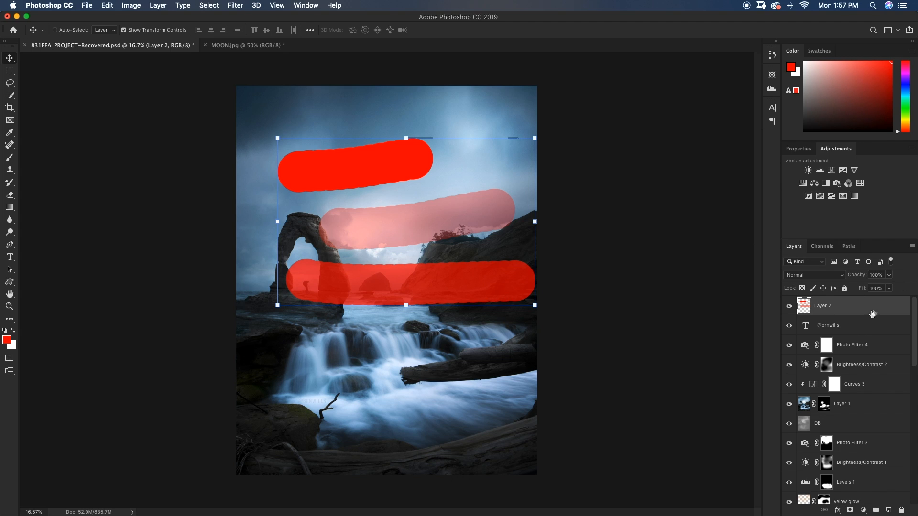
click(890, 279)
drag(891, 289, 861, 290)
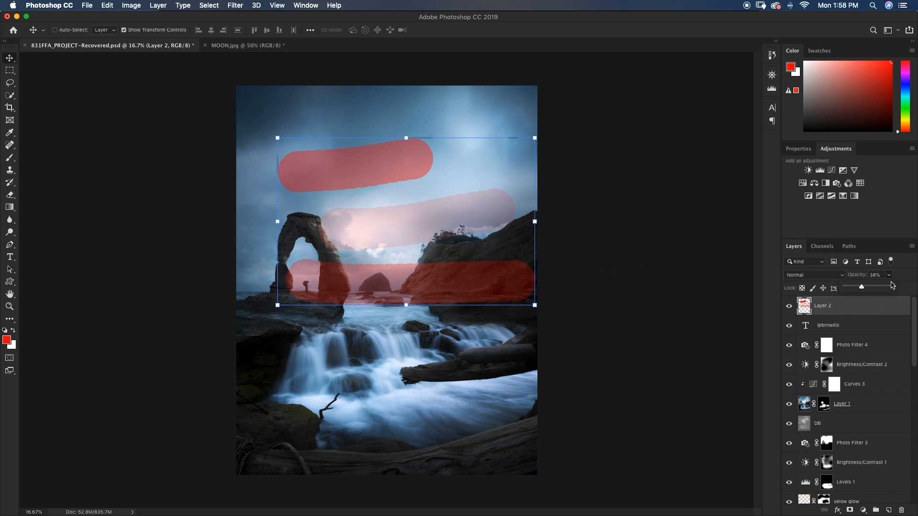
drag(864, 288, 891, 286)
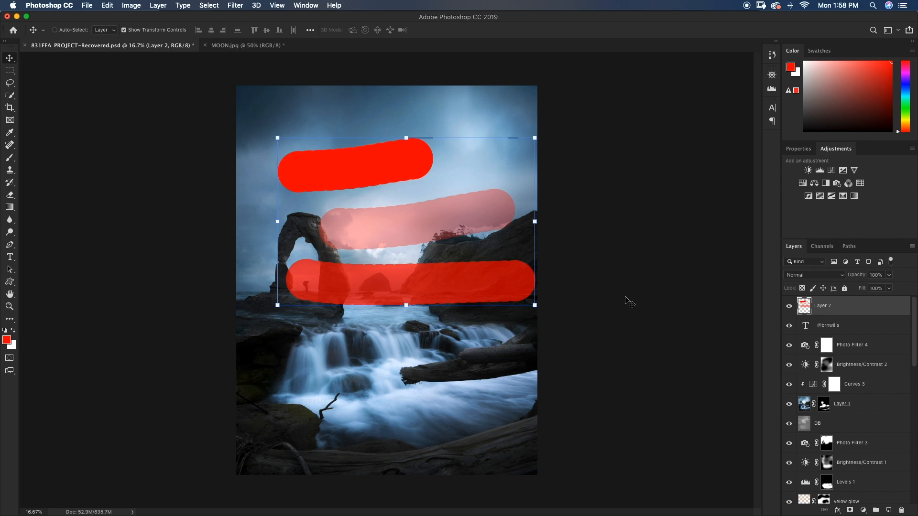
Step: Try opacities of 40%, 60%, 47% and 24% on the painted layer, ending at 100%
key(4)
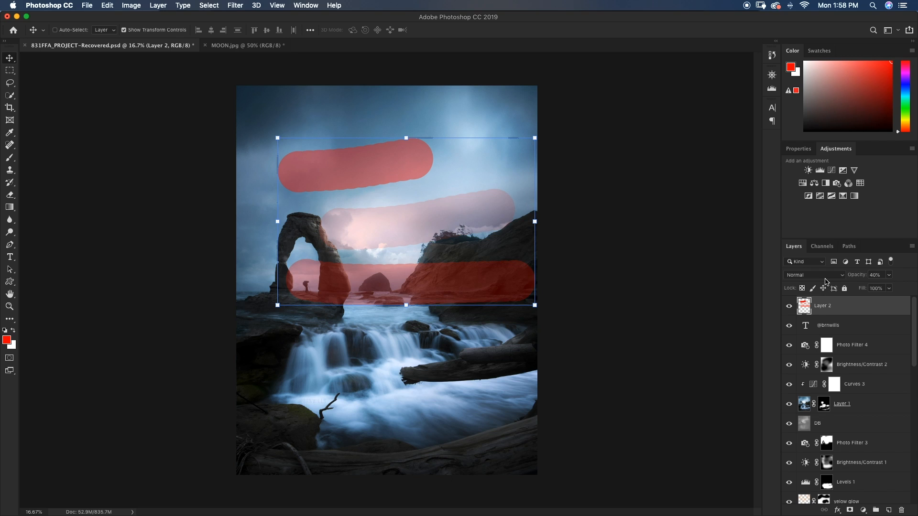
key(6)
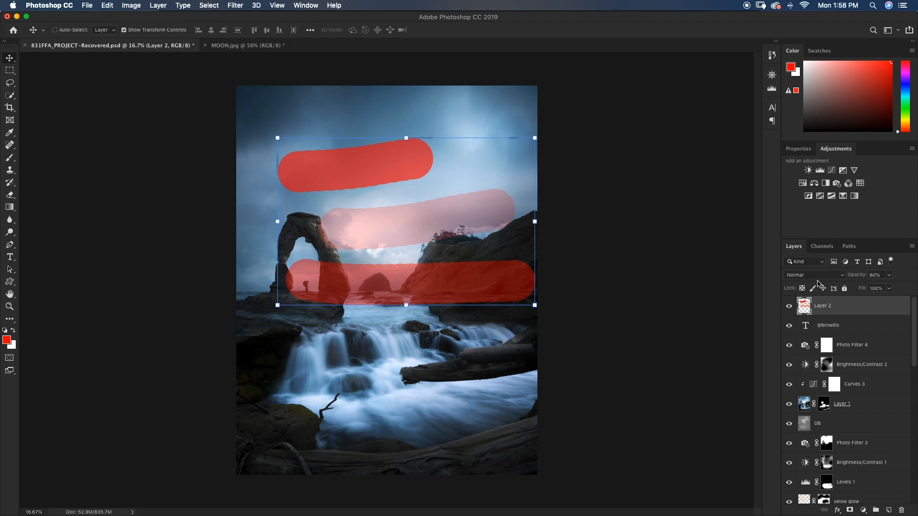
key(4)
key(7)
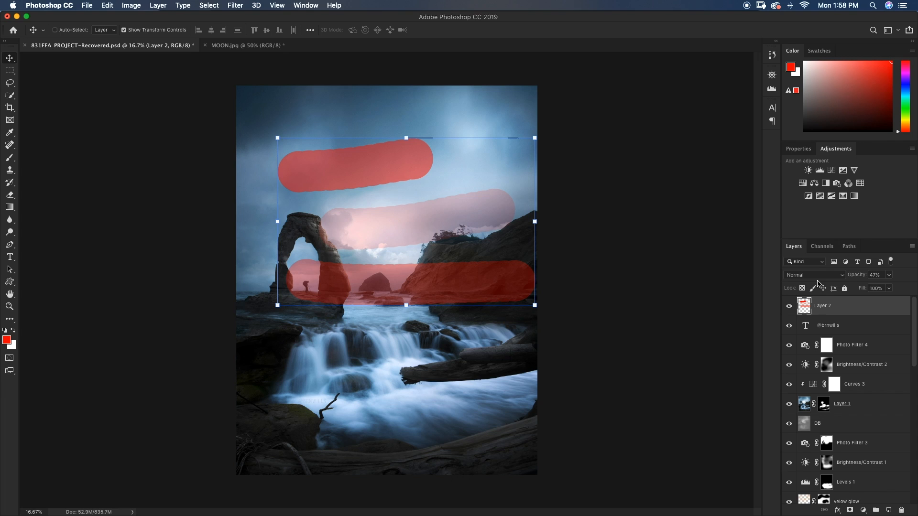
key(2)
key(4)
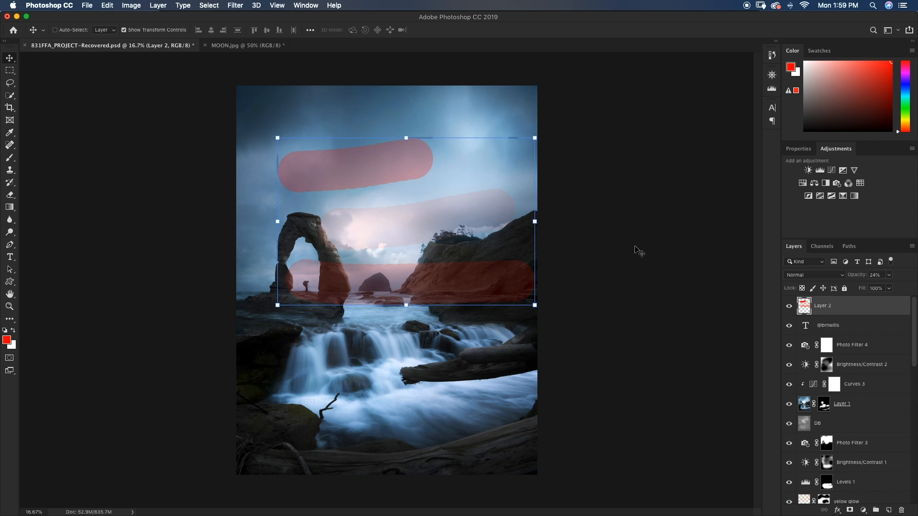
key(0)
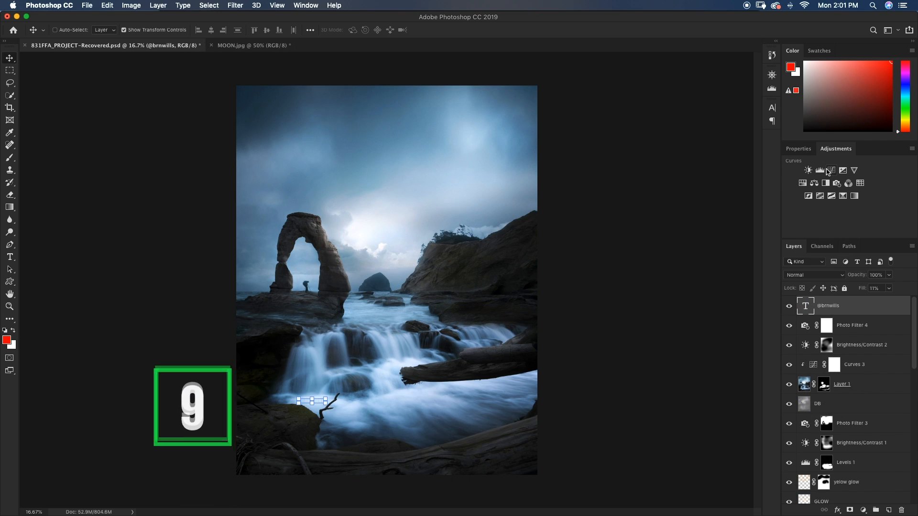
Step: Add a Curves adjustment layer above the text layer, float its properties beside the image, and raise the highlights of the RGB curve
click(829, 171)
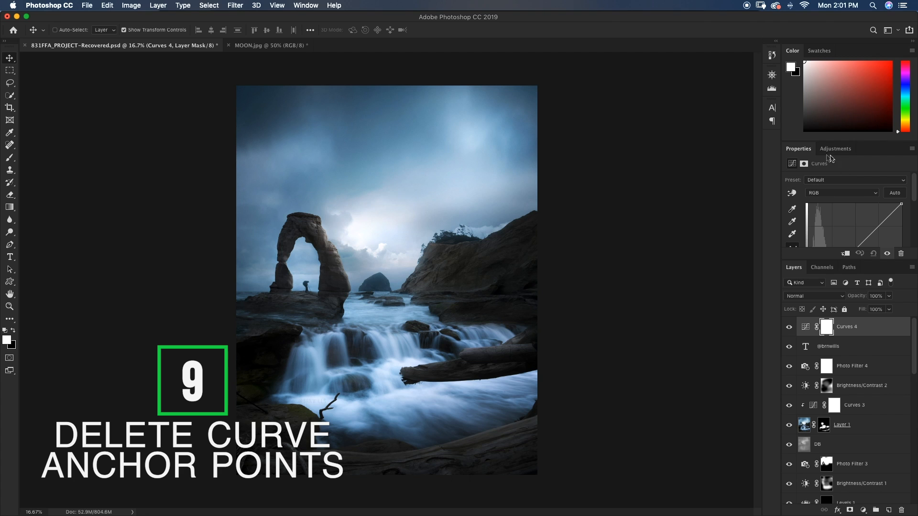
drag(831, 158, 93, 79)
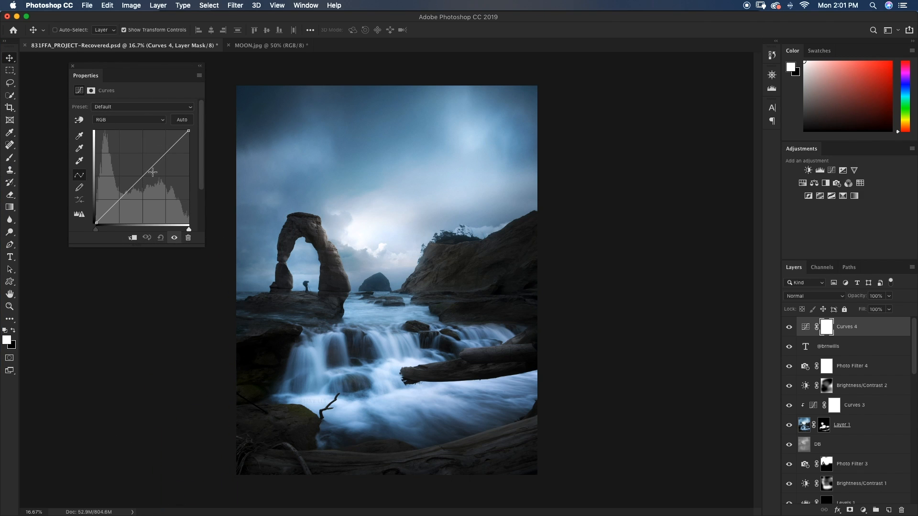
drag(164, 155, 164, 143)
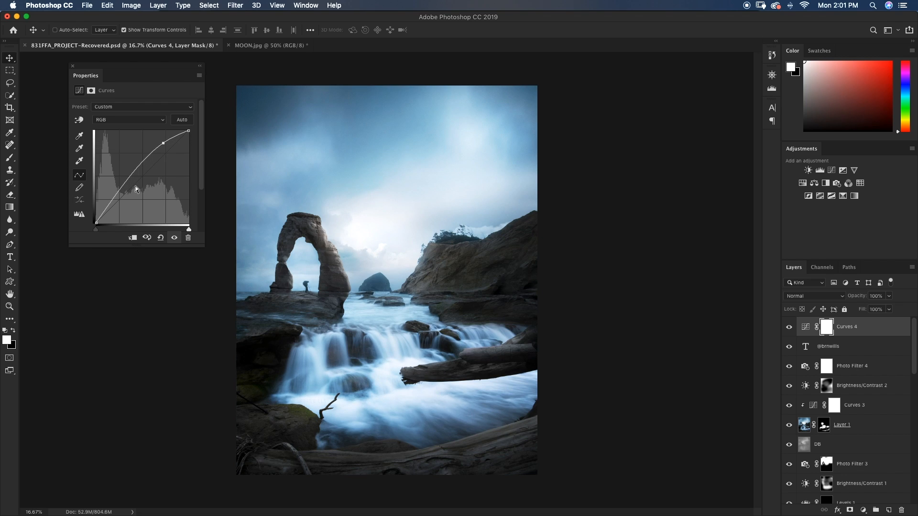
Step: Raise the midtones of the green channel in the new Curves adjustment
drag(123, 185, 142, 171)
click(142, 120)
click(141, 142)
click(139, 120)
click(139, 112)
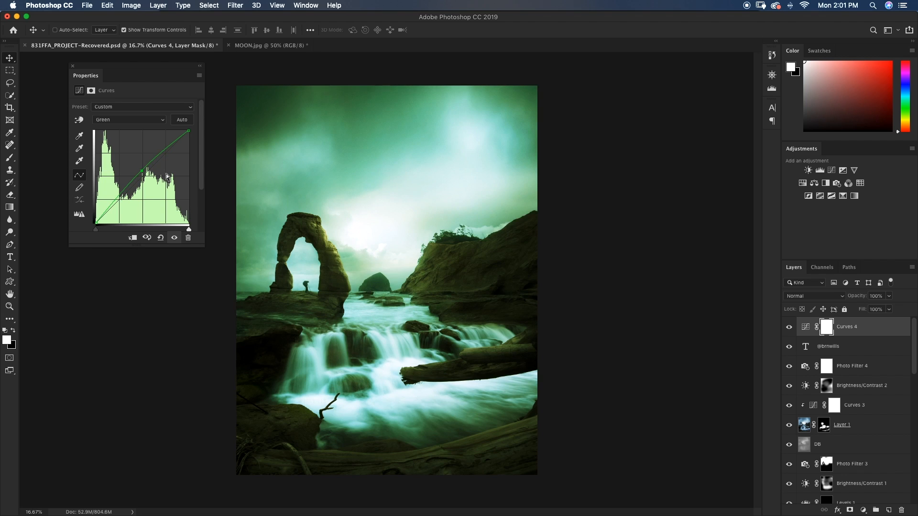
Step: Remove the anchor points from the blue channel of the Curves adjustment
click(134, 121)
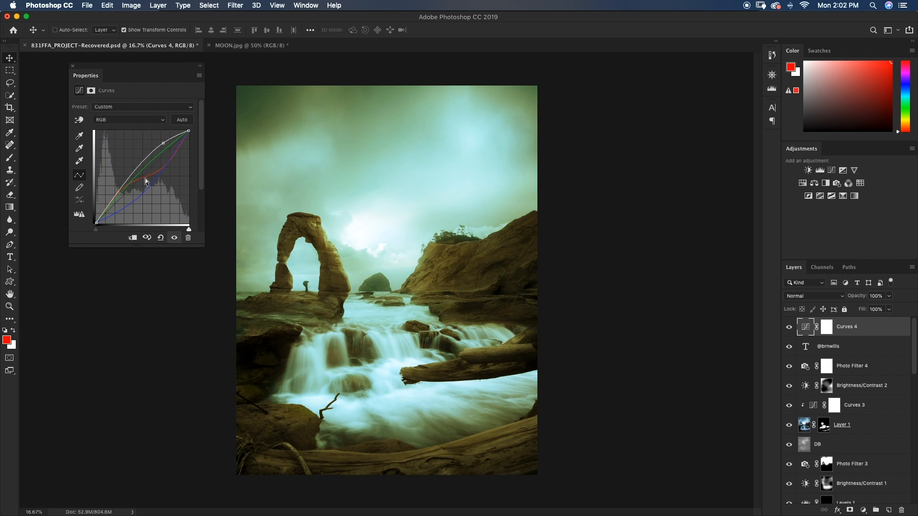
click(143, 120)
click(139, 141)
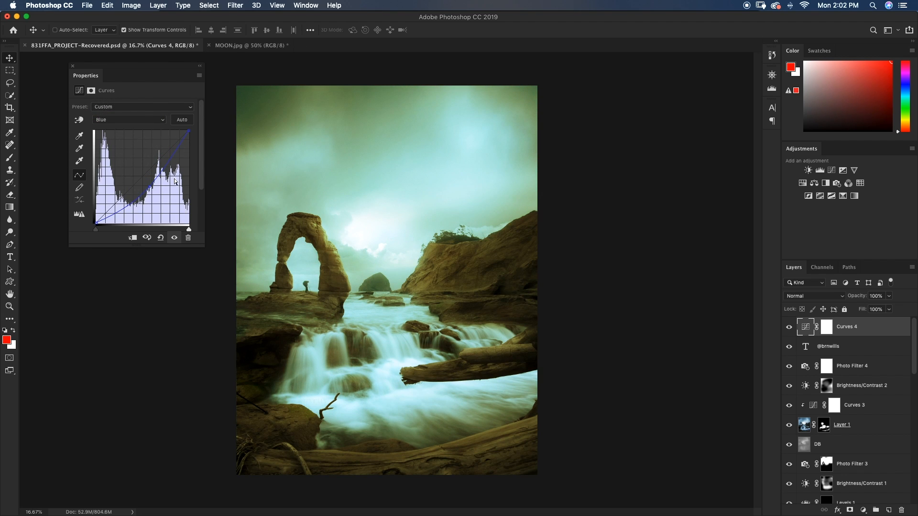
drag(150, 186, 163, 171)
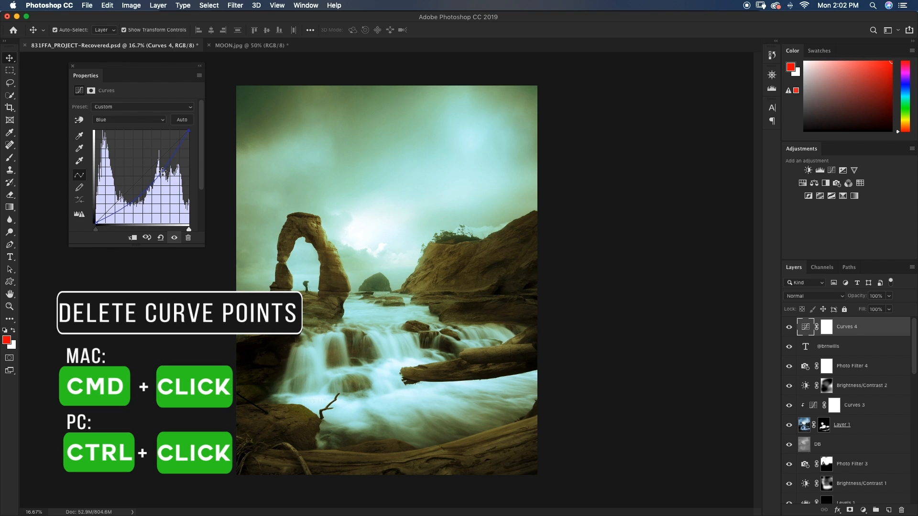
super+click(162, 172)
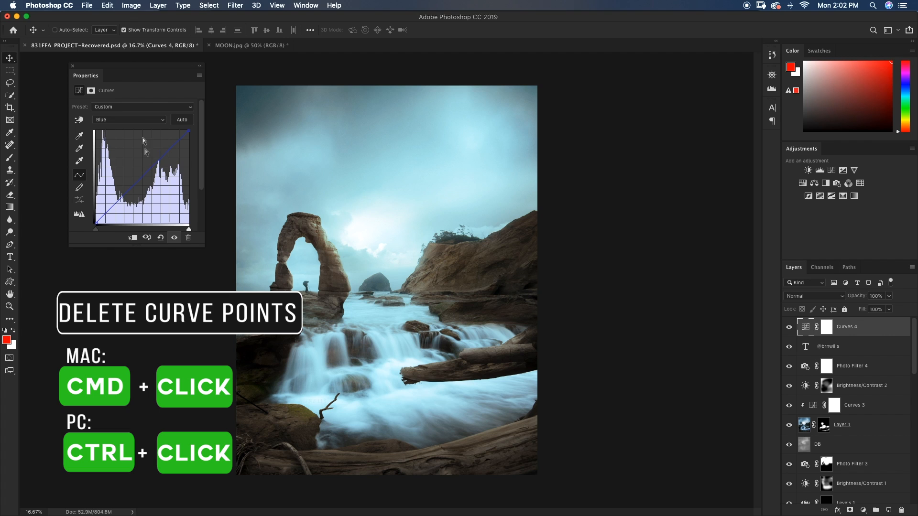
Step: Delete the highlight and shadow anchor points from the red channel of the Curves adjustment
click(137, 121)
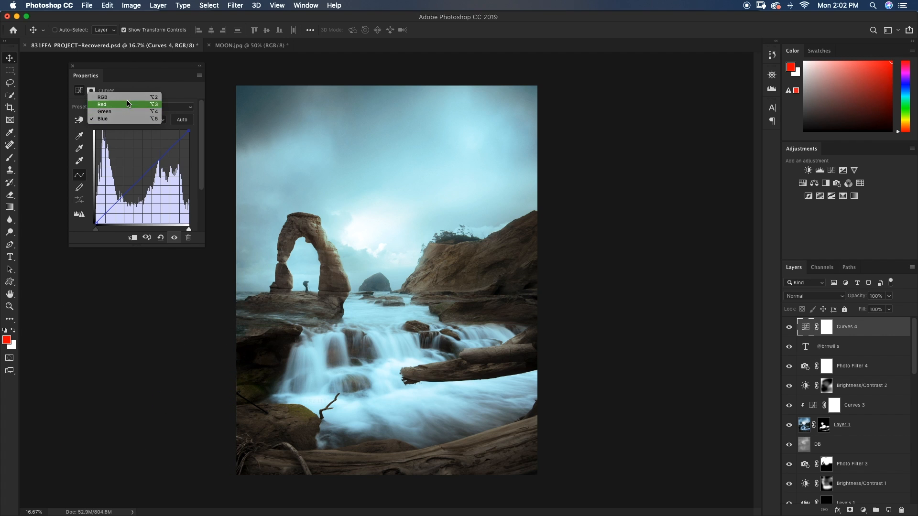
click(130, 104)
super+click(168, 164)
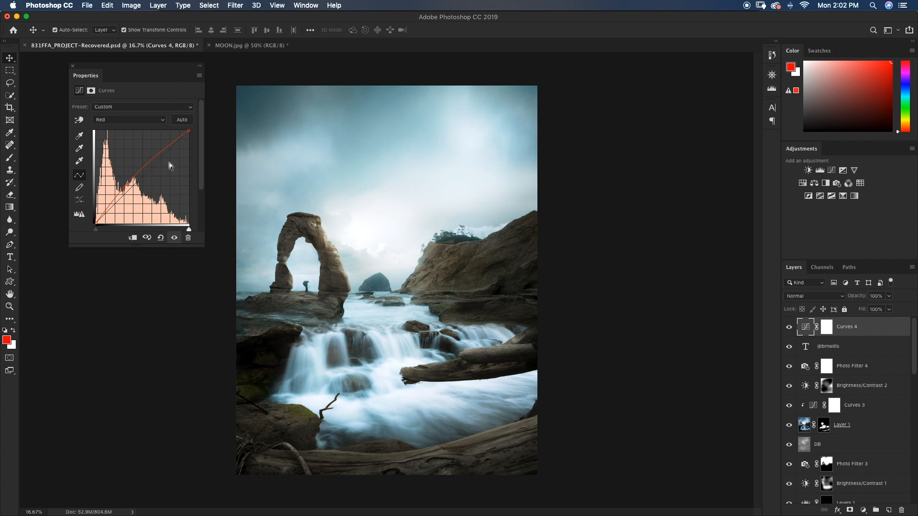
super+click(124, 189)
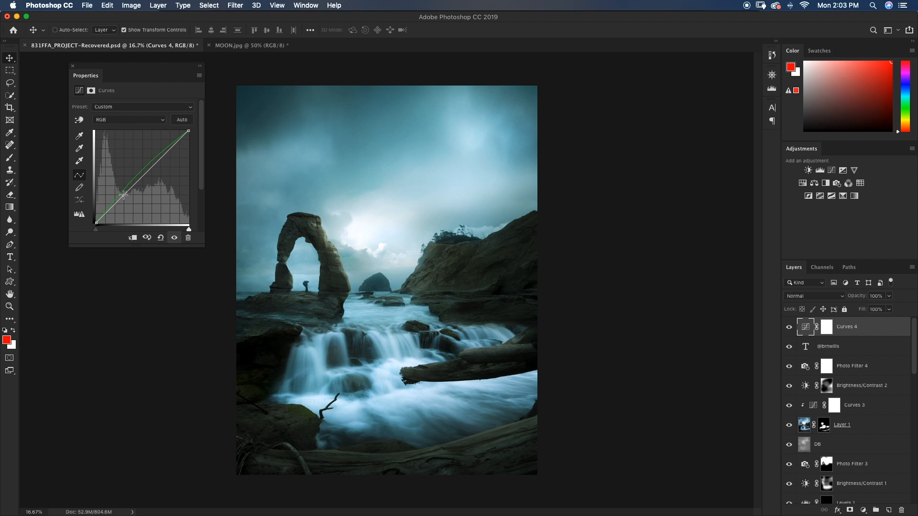
Step: Shape the RGB curve into a steep S with several anchor points and delete the point just below its middle
drag(125, 196, 124, 204)
drag(163, 158, 162, 146)
drag(142, 177, 172, 138)
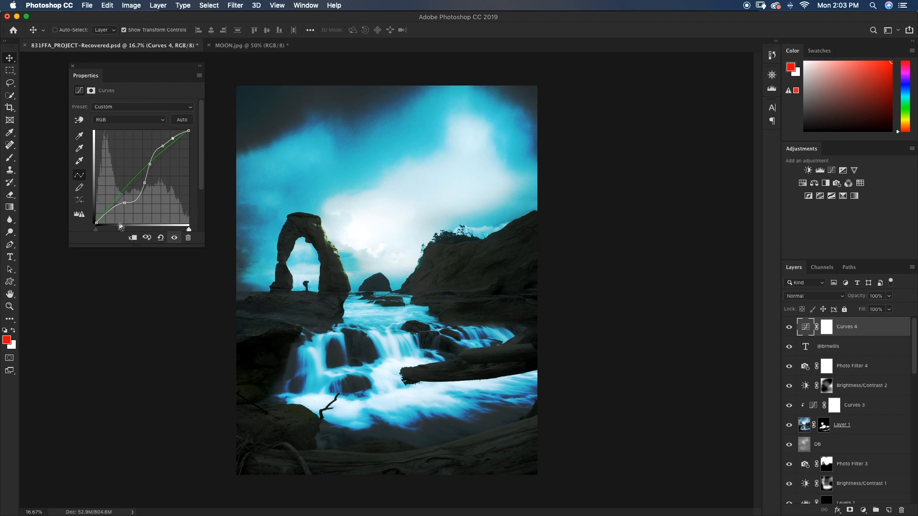
drag(109, 213, 109, 209)
super+click(144, 182)
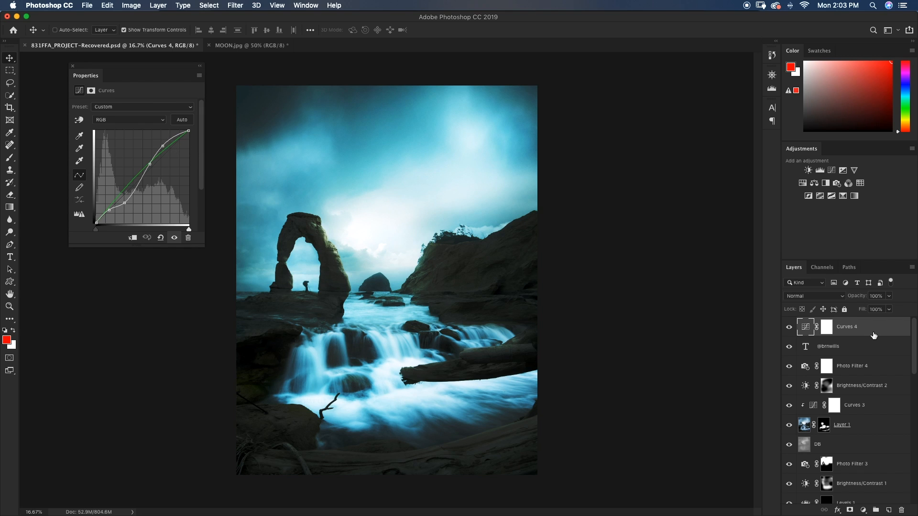
Step: Delete the topmost Curves adjustment layer and add an Exposure adjustment layer above the text layer
key(Delete)
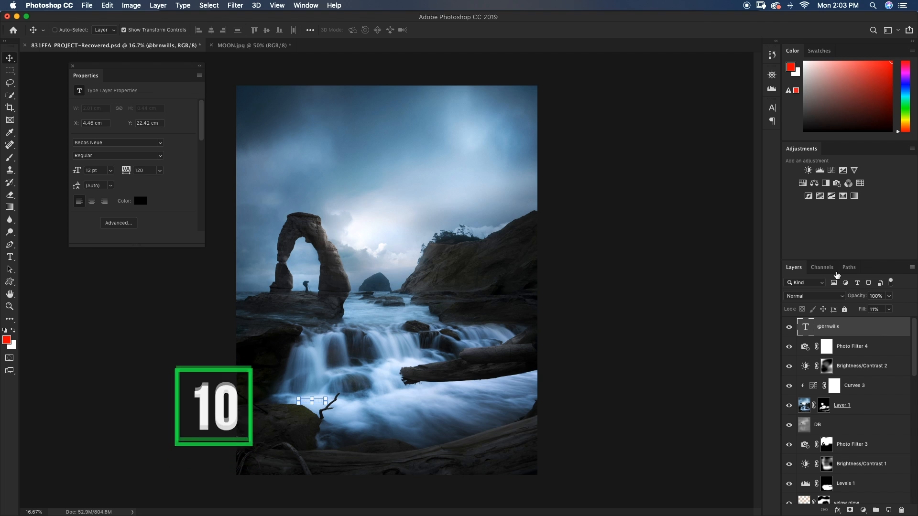
click(842, 170)
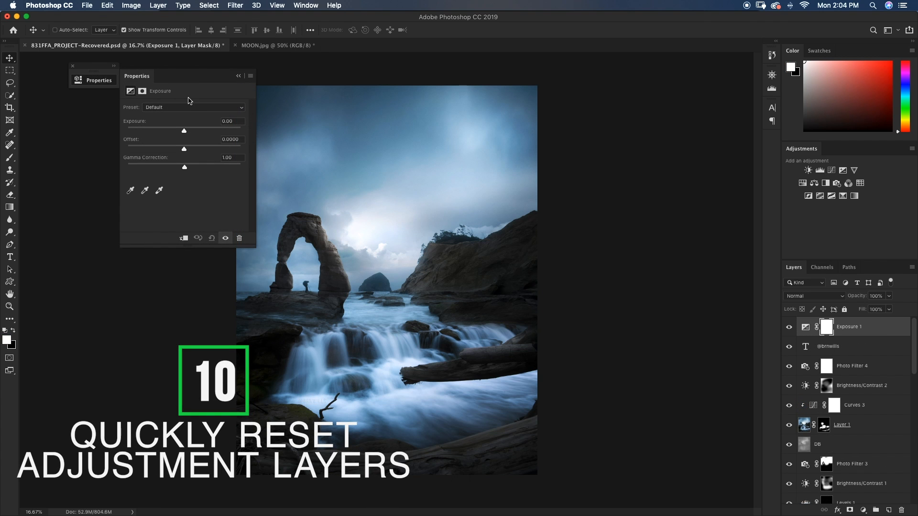
Step: Set exposure to +1.57, offset to -0.0966 and gamma correction to 0.77, and reset the adjustment with the Default preset
drag(184, 131, 196, 169)
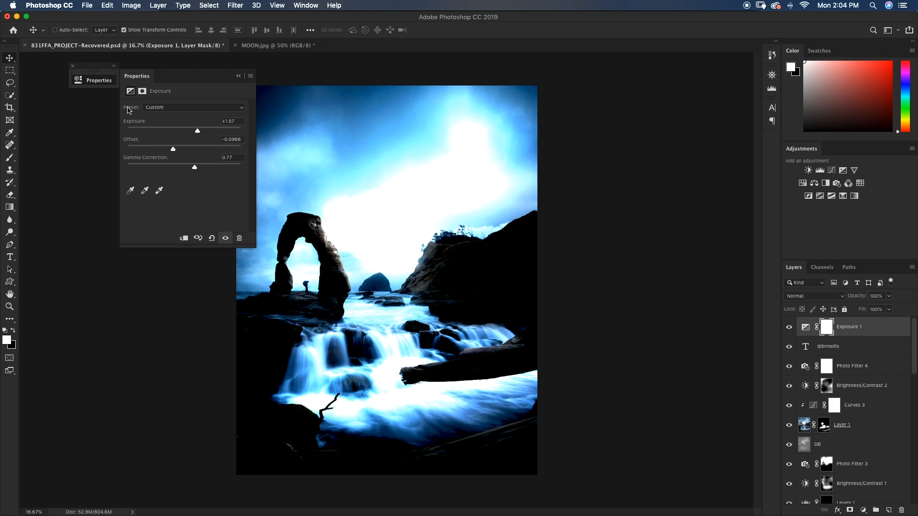
click(163, 108)
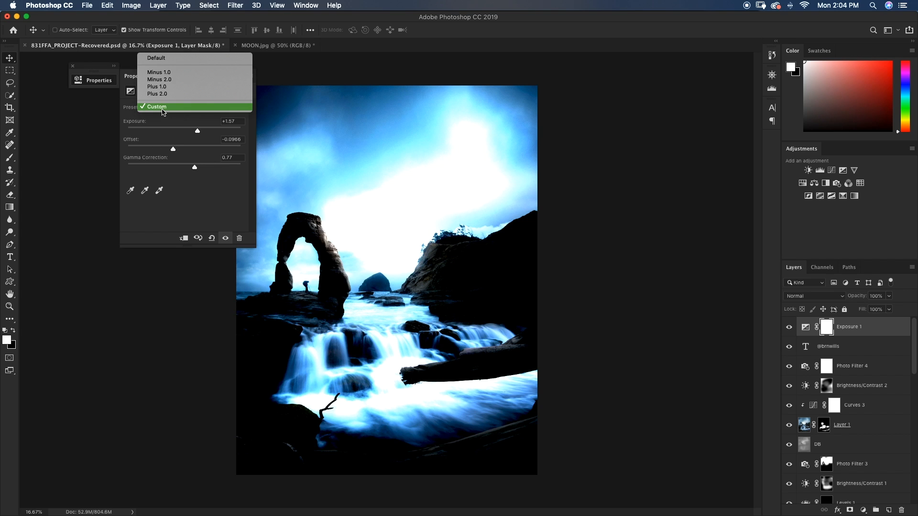
click(163, 58)
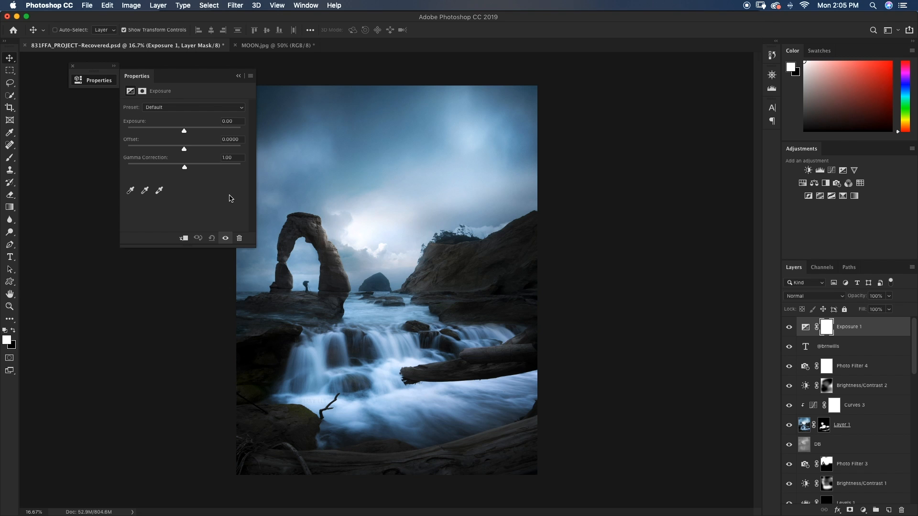
Step: Raise the exposure to +0.45 and reset the adjustment to the Default preset again
drag(184, 130, 188, 132)
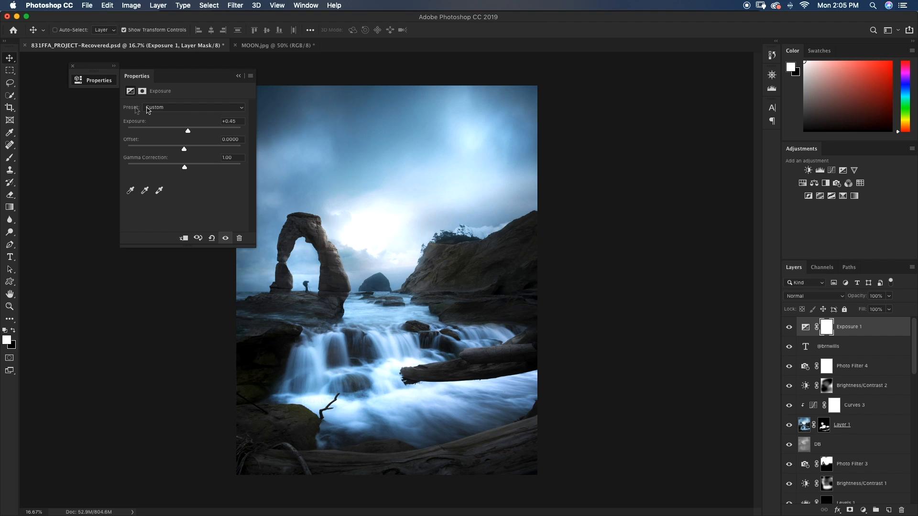
click(177, 108)
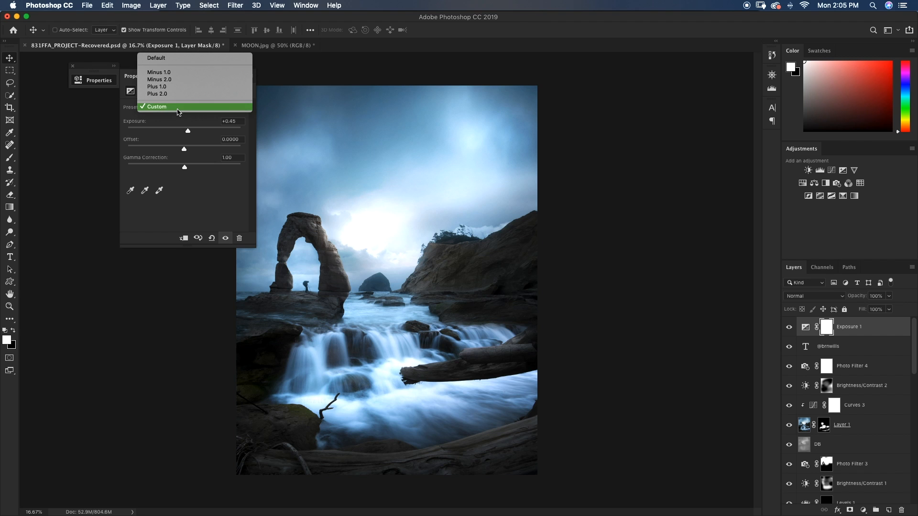
click(176, 56)
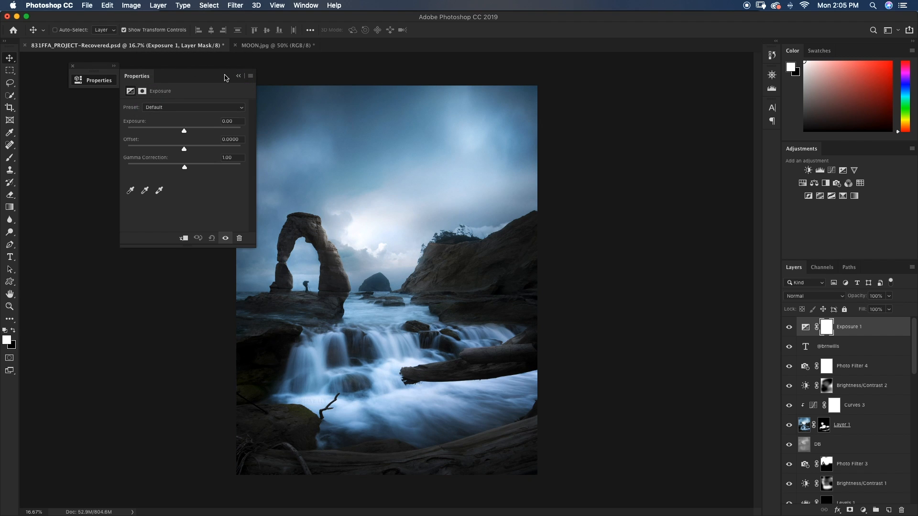
Step: Collapse the Exposure adjustment's properties
click(239, 77)
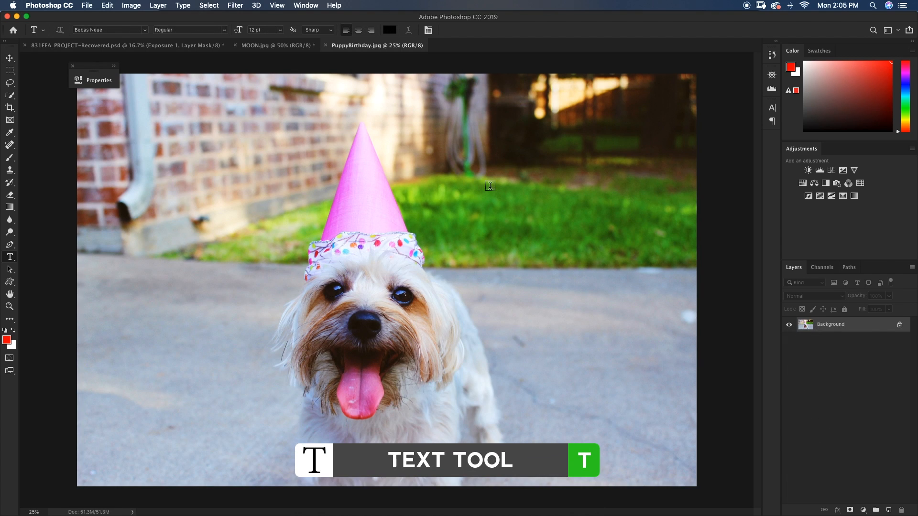
Step: Try a long line of point text on the puppy photo, starting "HELLO MY NAME IS" plus a first name, and discard it
click(511, 218)
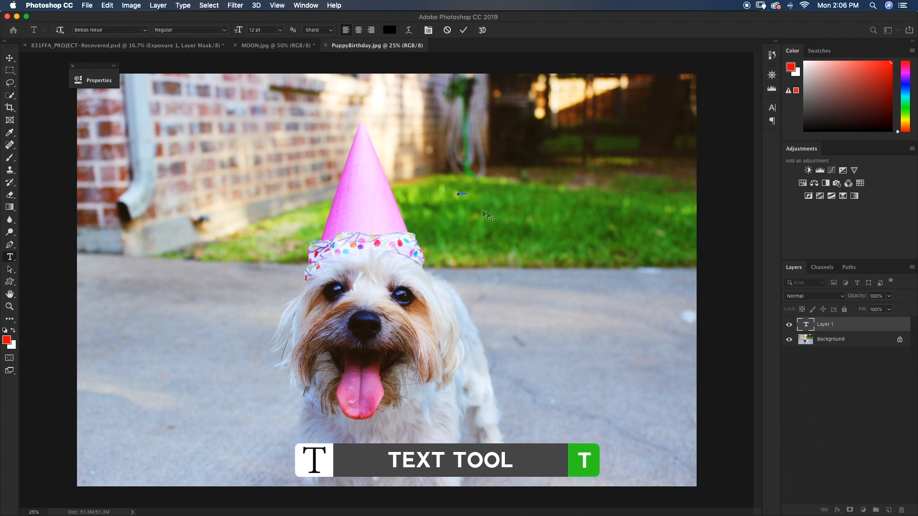
key(Escape)
click(409, 177)
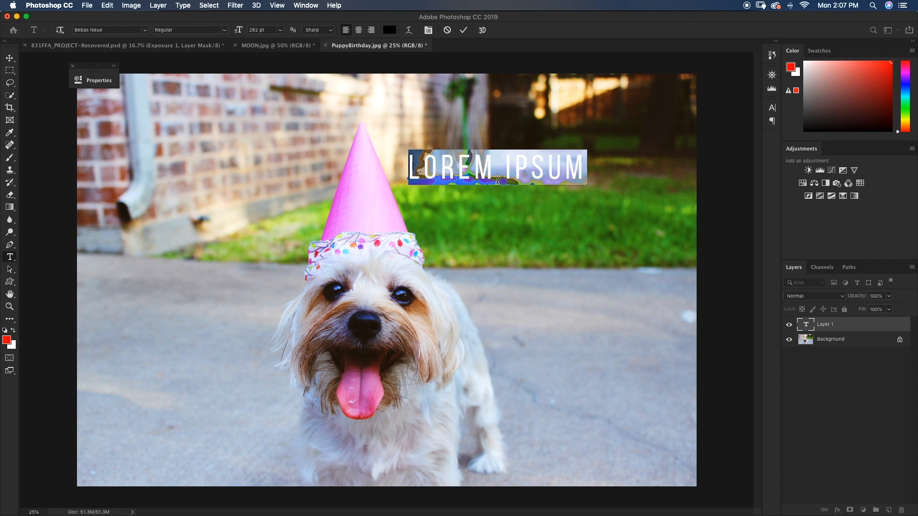
key(BackSpace)
text(HELLO)
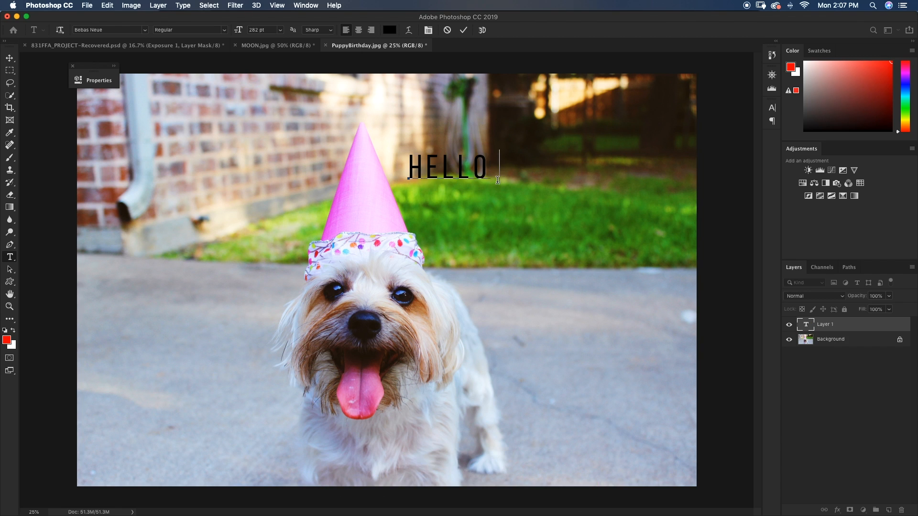
text( MY NAME IS)
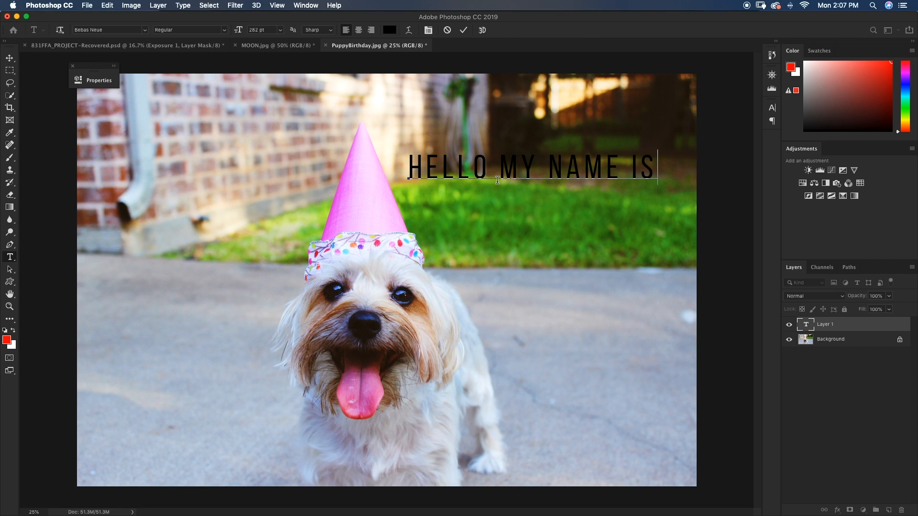
text( BRENDAN)
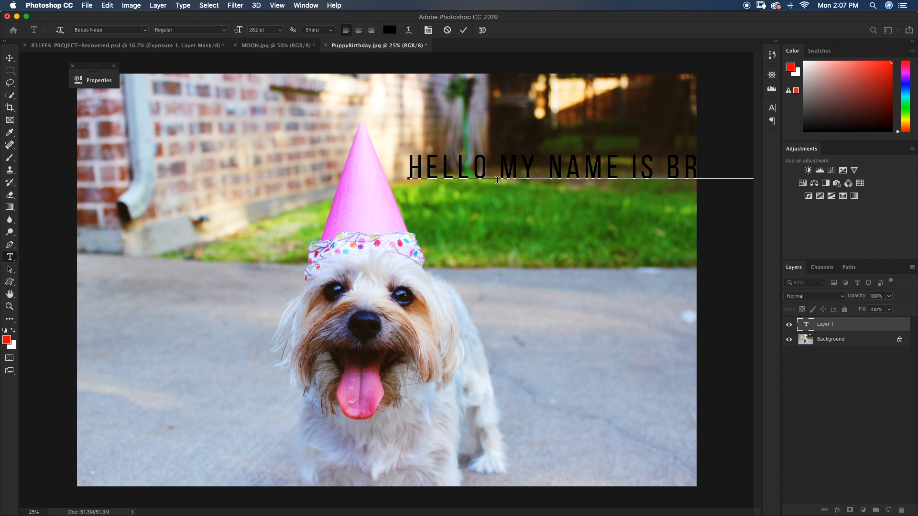
key(super+minus)
key(super+minus)
key(super+minus)
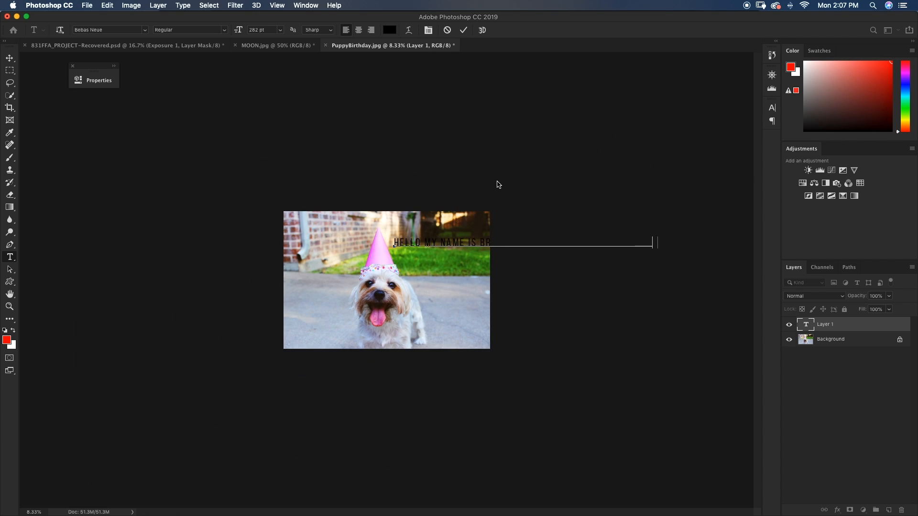
text(asdfasdfa)
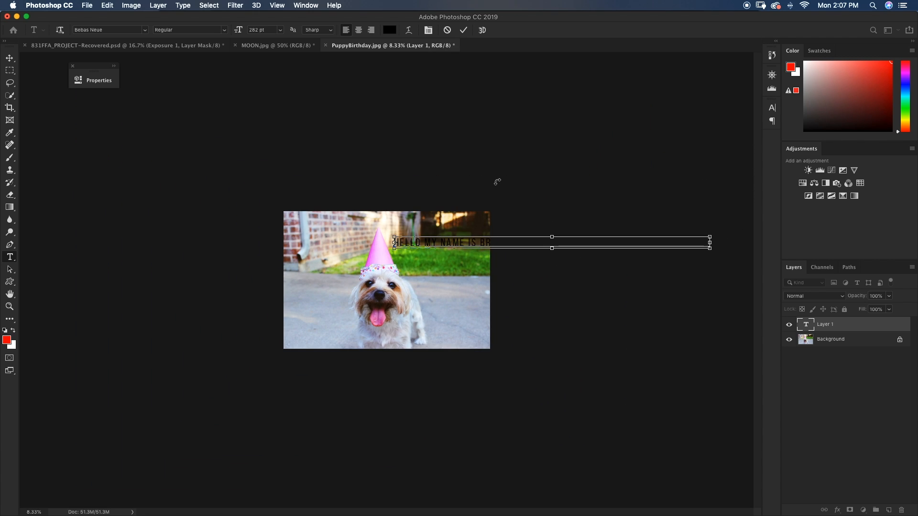
key(super+equal)
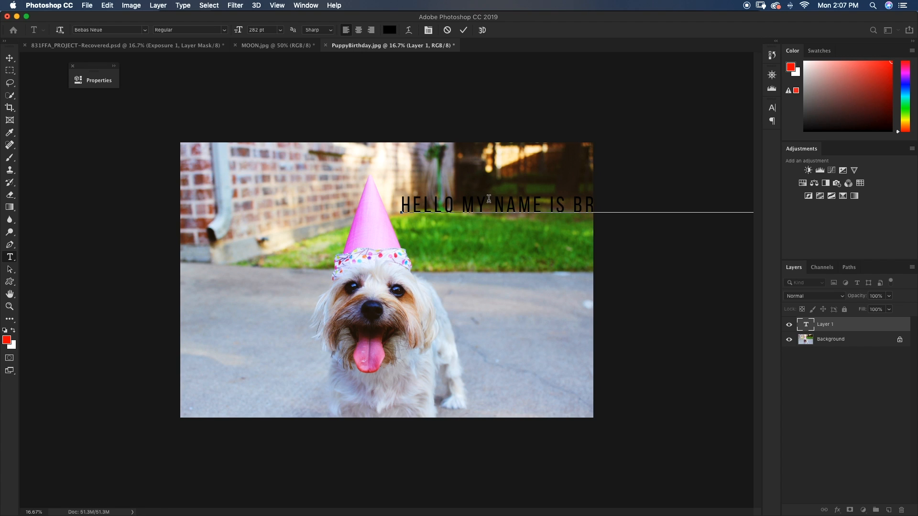
click(447, 30)
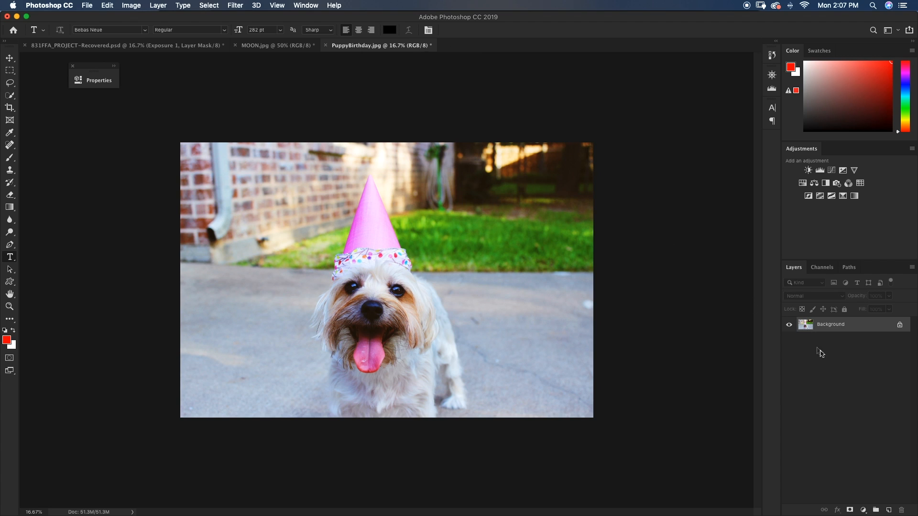
Step: Add the point text "HELLO" beside the party hat and convert its layer to paragraph text
click(420, 205)
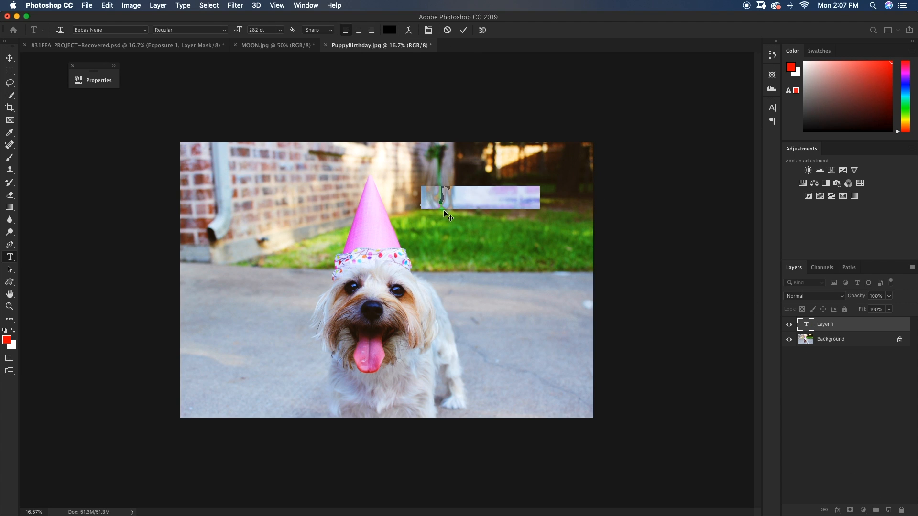
text(HELLO)
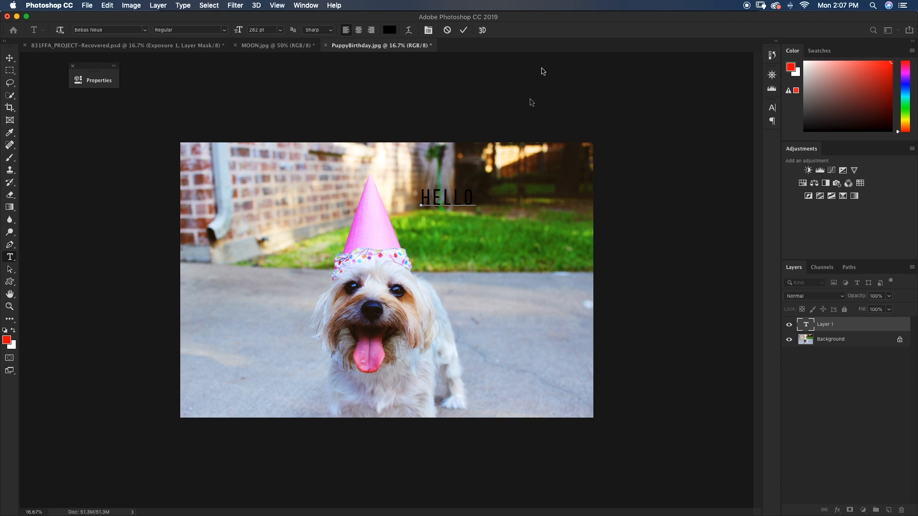
right_click(854, 329)
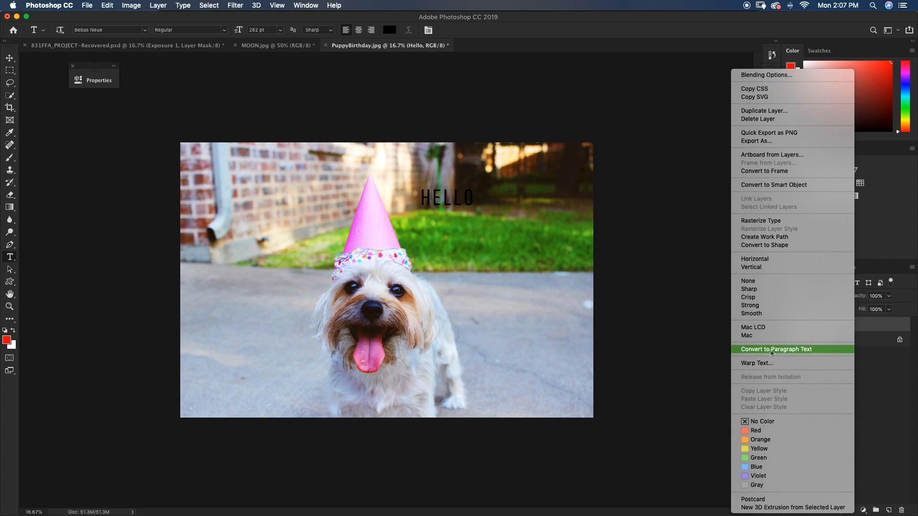
click(810, 354)
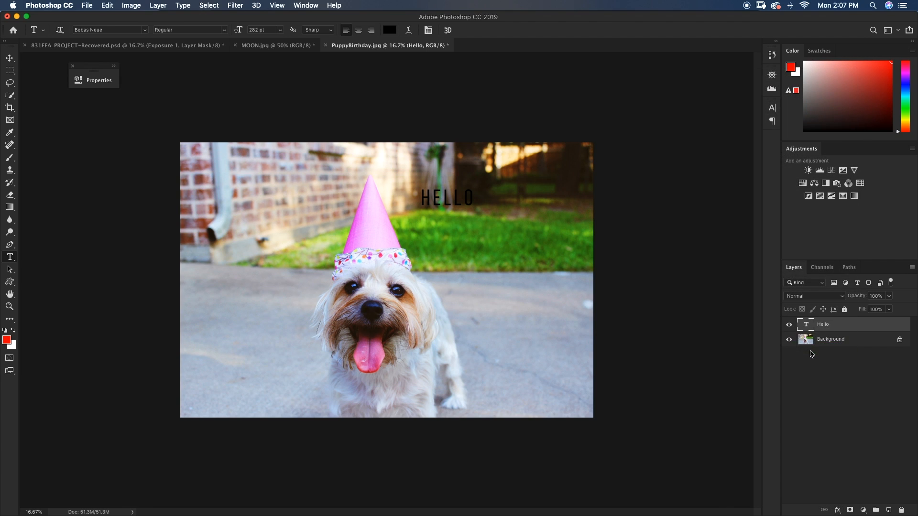
Step: Enlarge the "HELLO" text box to span the photo's upper right area, from beside the hat to the photo's right edge
click(450, 199)
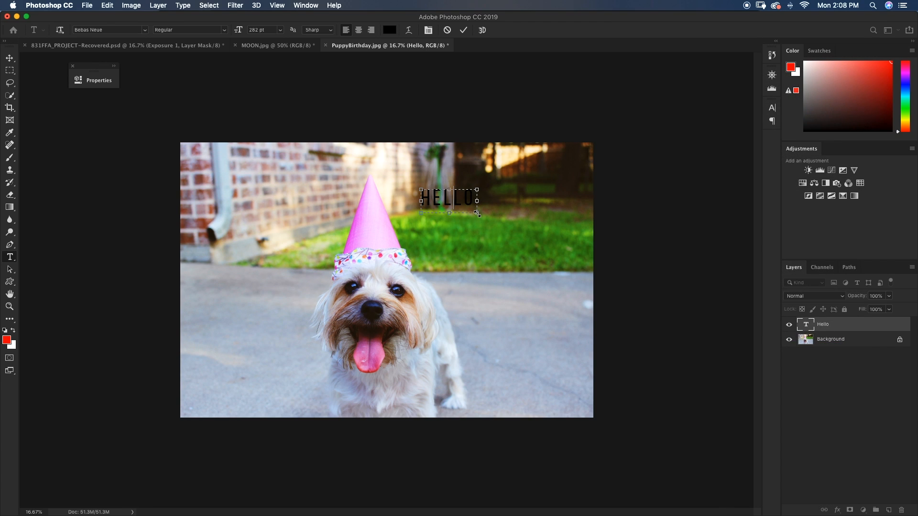
drag(476, 213, 588, 280)
drag(420, 189, 393, 162)
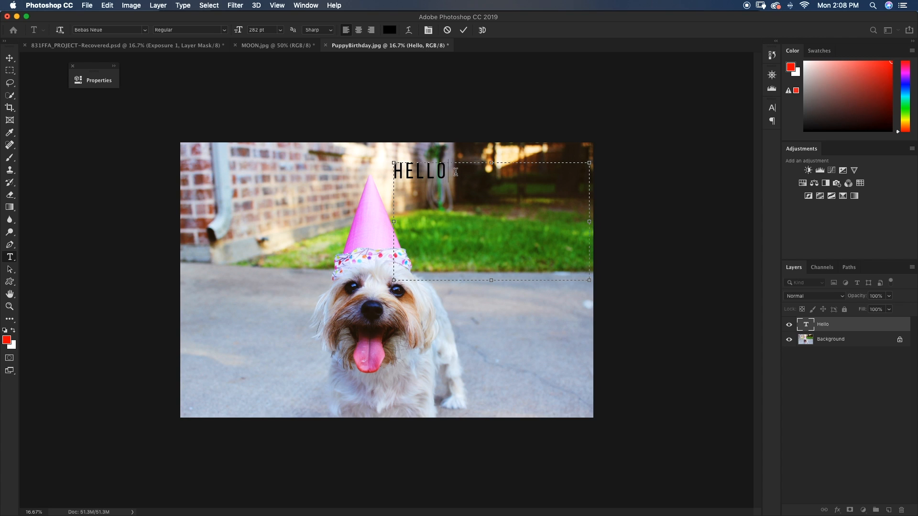
Step: Extend the paragraph text after "HELLO" with "MY NAME IS", the first name, and "AND I LOVE PUPPIES MORE THAN YOU"
text(NY)
text( NAME IS BRENDAN AND)
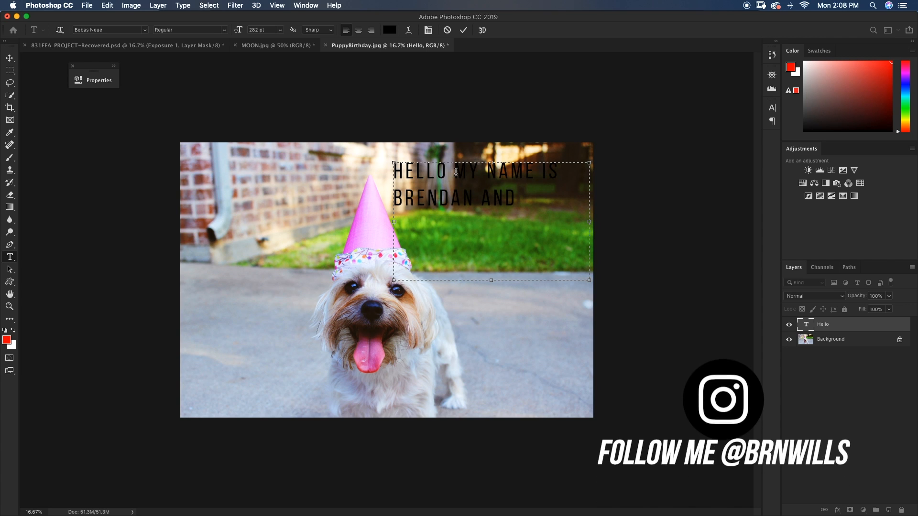
text( I LOVE PUPPI)
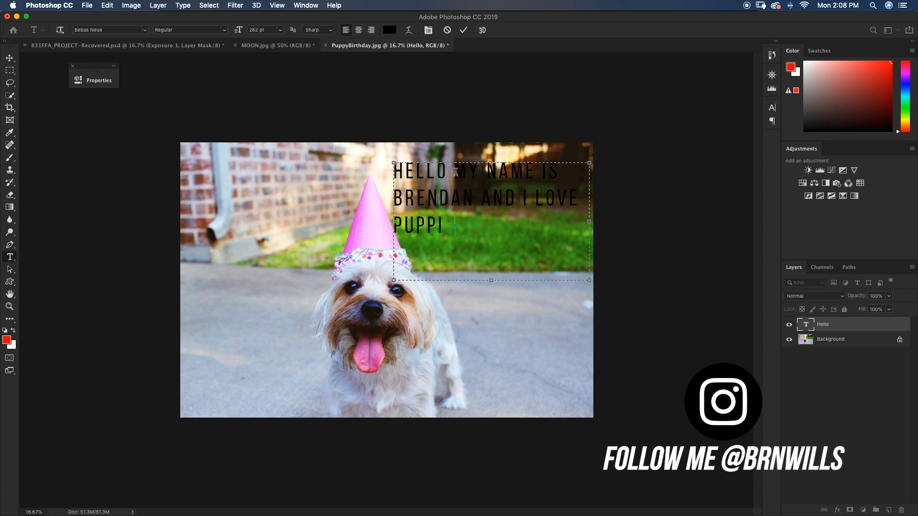
text(es more than you)
click(612, 218)
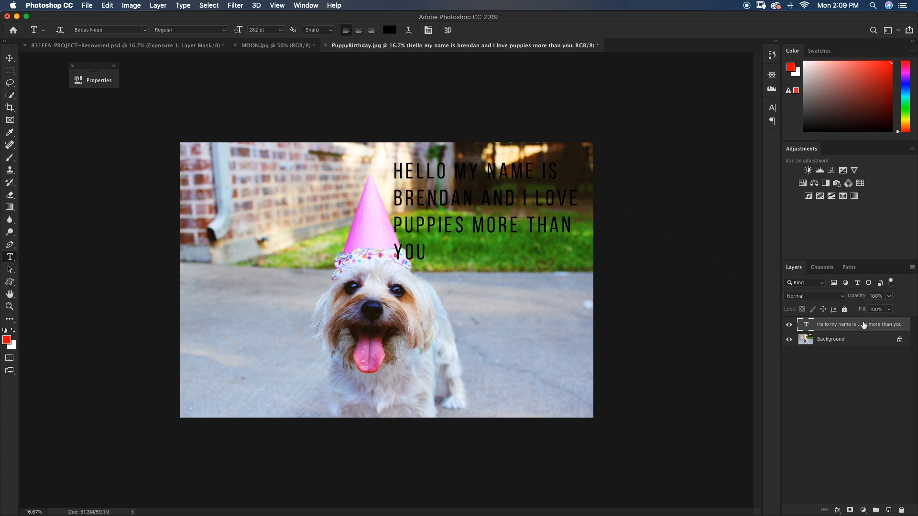
Step: Enable the Stroke and Drop Shadow layer styles on the paragraph text layer
double_click(860, 325)
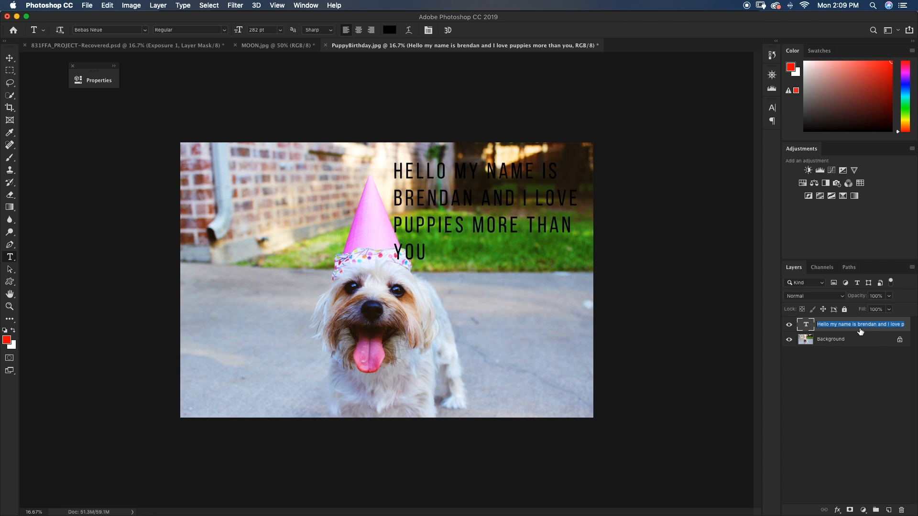
click(819, 334)
double_click(820, 332)
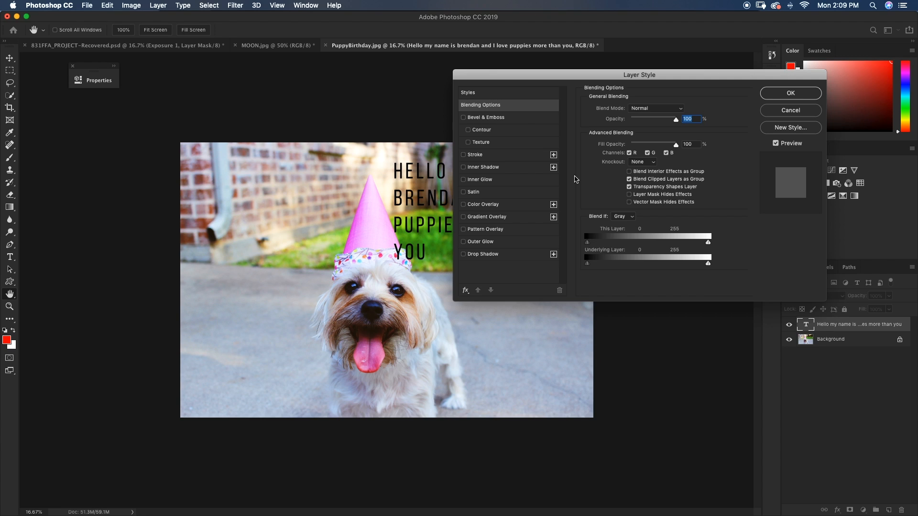
click(514, 155)
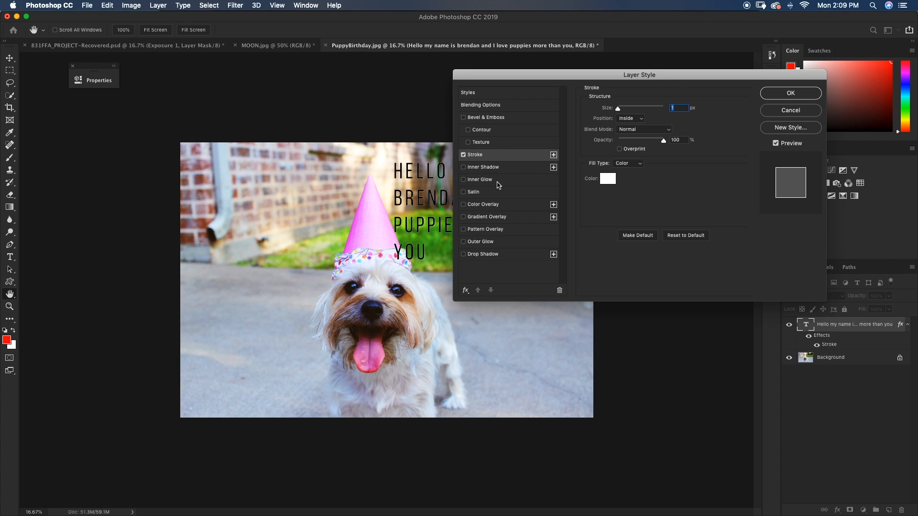
click(502, 256)
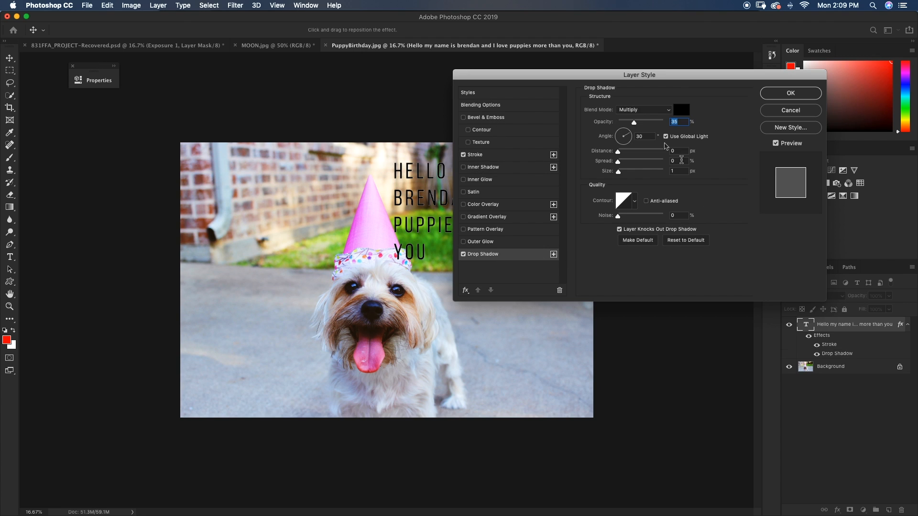
Step: Set the drop shadow to 100% opacity, 7 px distance, 21 px size and red (ff0000), and apply the layer style
drag(634, 123, 692, 125)
drag(617, 151, 623, 174)
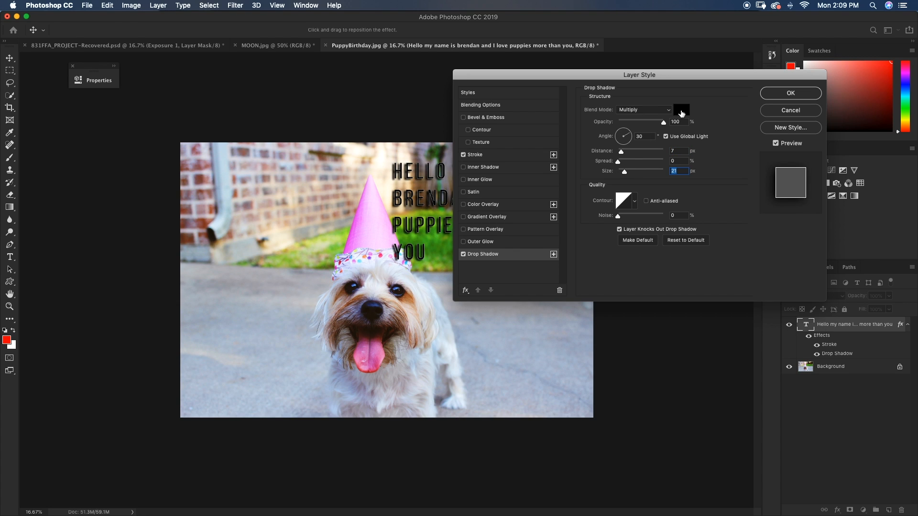
click(681, 110)
click(655, 198)
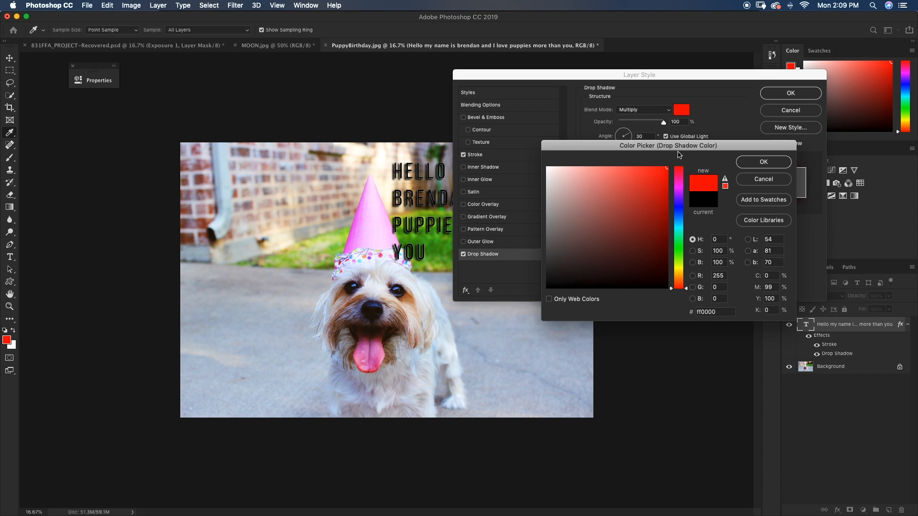
click(771, 164)
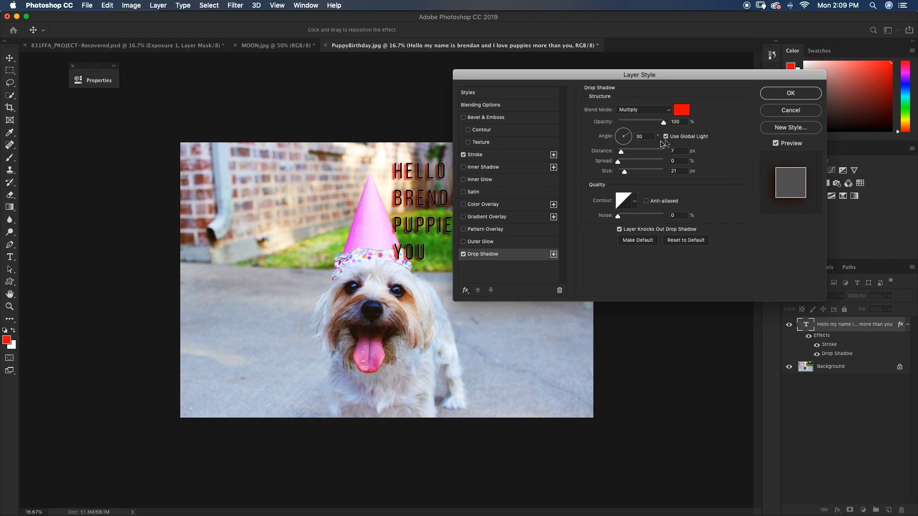
click(786, 92)
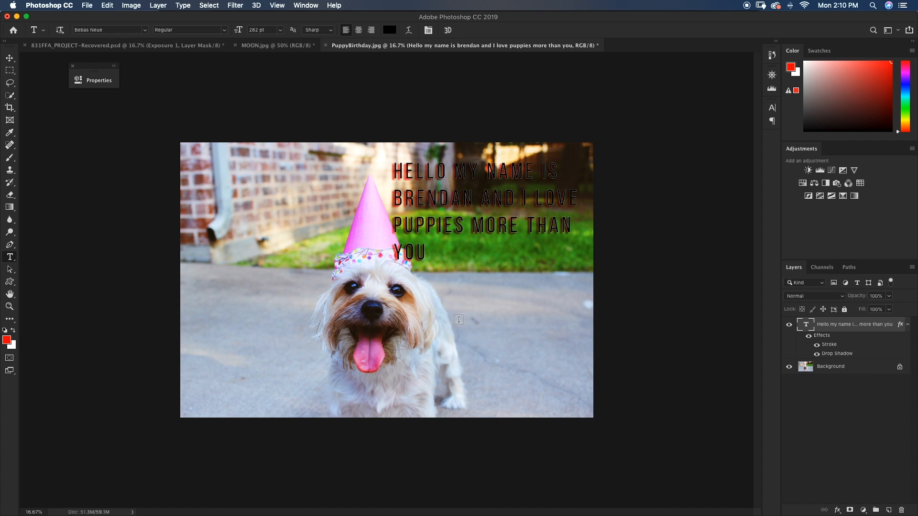
Step: Add a second text layer reading "PUPPIES BIRTHDAY" on the pavement beside the dog's face
click(455, 315)
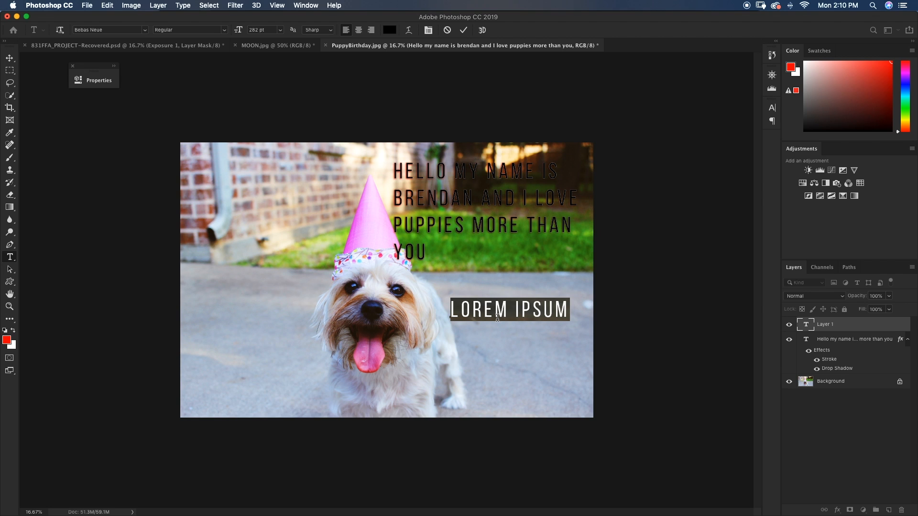
text(PUPPIES )
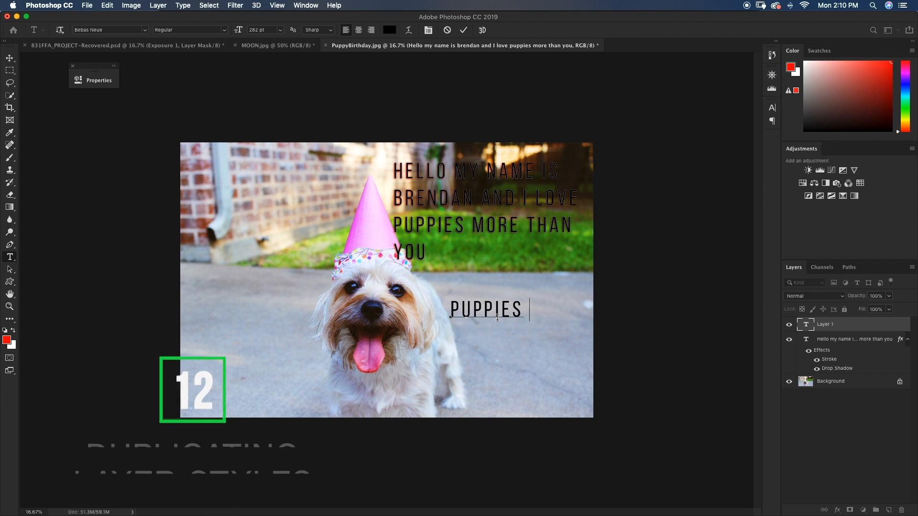
text(birthday)
key(Escape)
key(v)
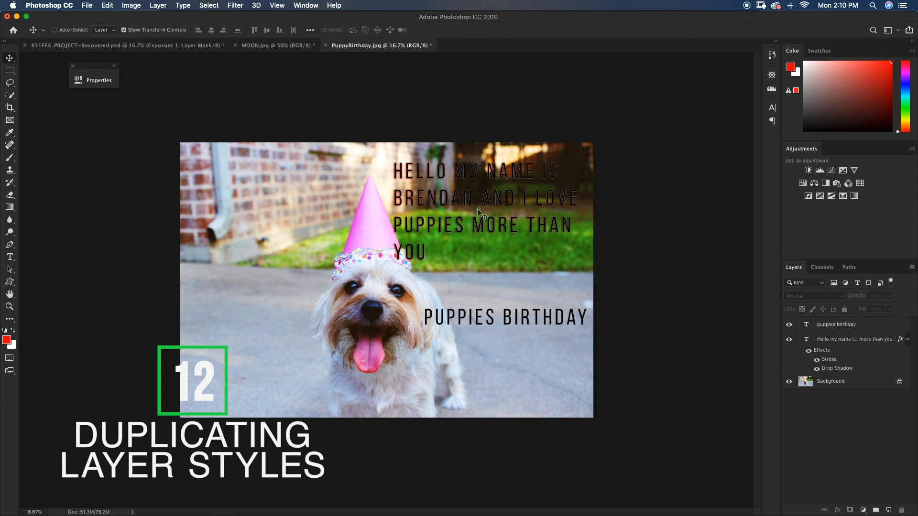
click(861, 327)
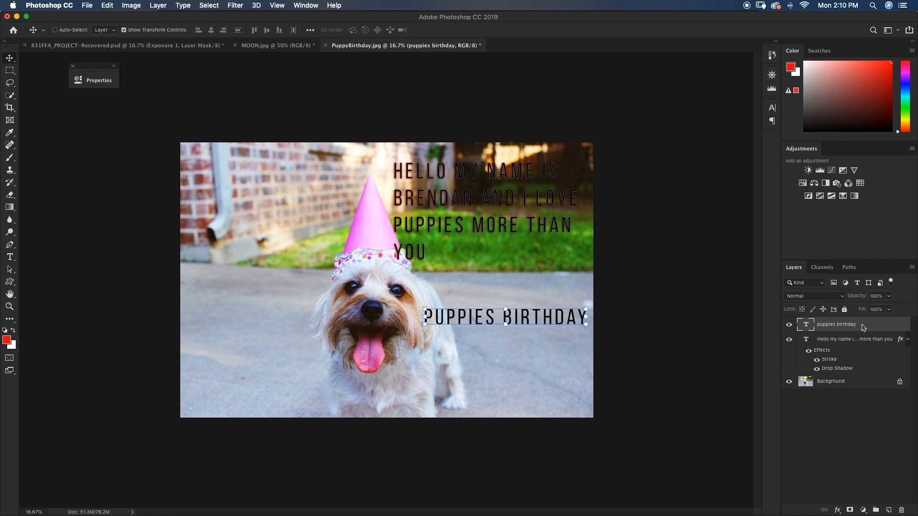
double_click(863, 328)
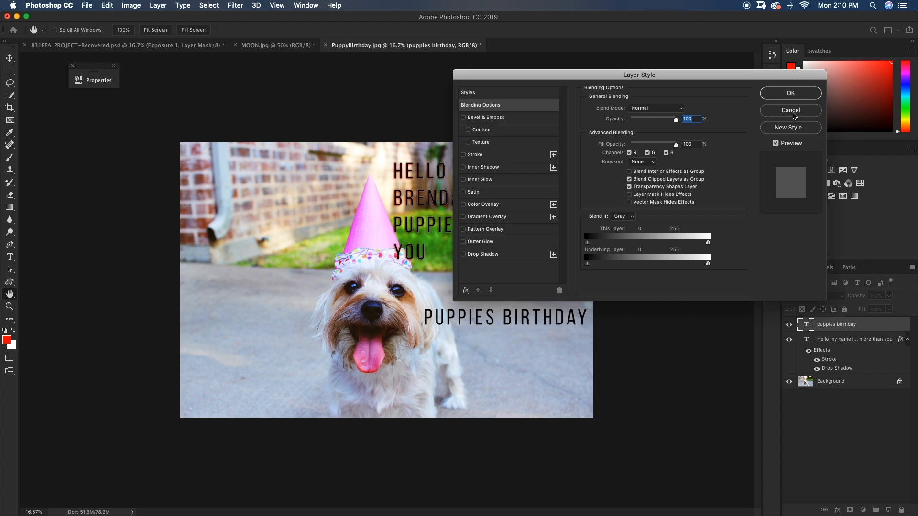
click(791, 111)
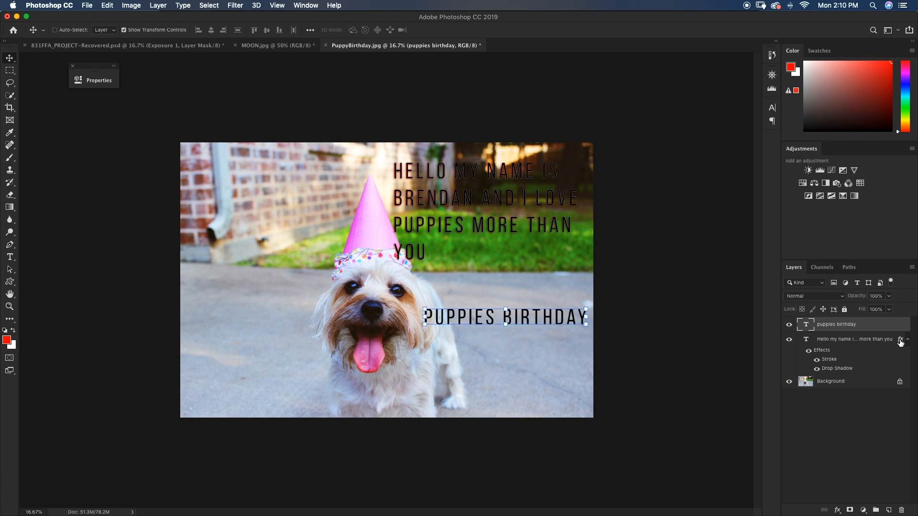
Step: Duplicate the paragraph text's layer style onto the "puppies birthday" layer and deselect all layers
mouse_move(900, 341)
mouse_down()
mouse_move(899, 328)
mouse_move(863, 328)
mouse_up()
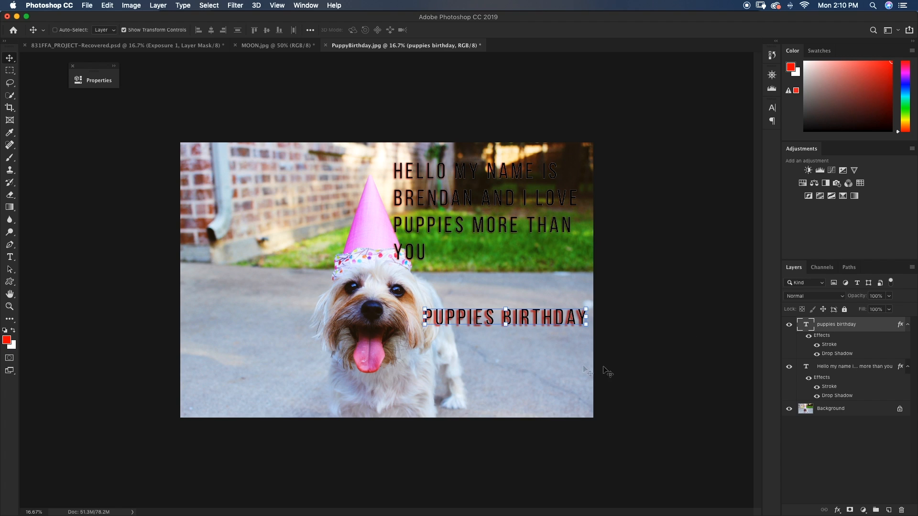
click(821, 447)
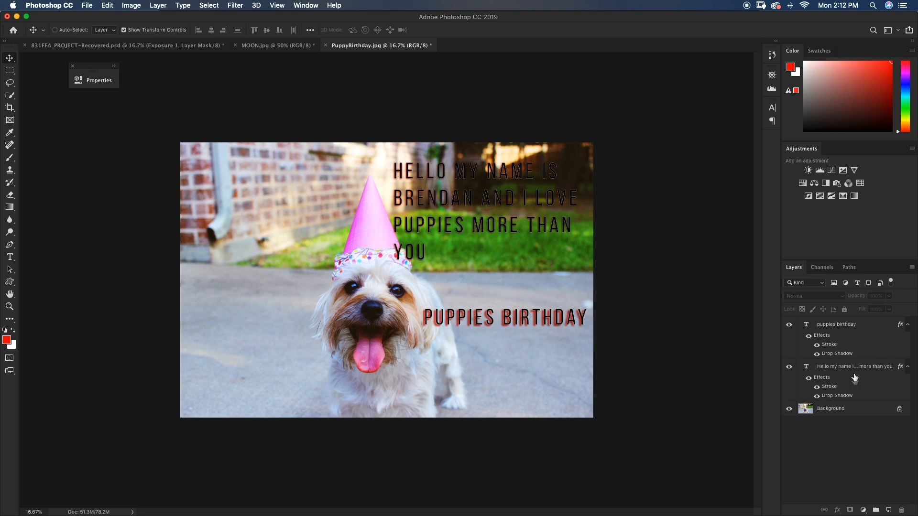
Step: Switch the layer thumbnails to large and add two blank layers above the "puppies birthday" text layer
right_click(854, 454)
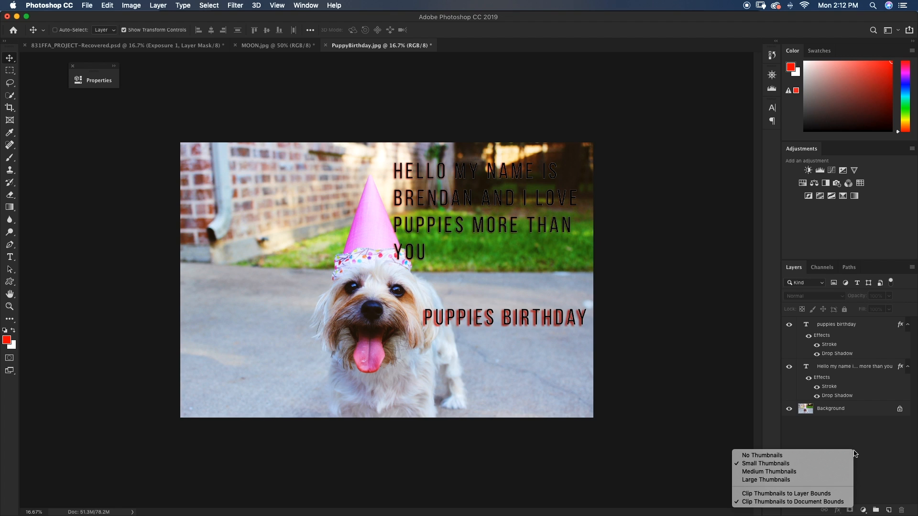
click(764, 479)
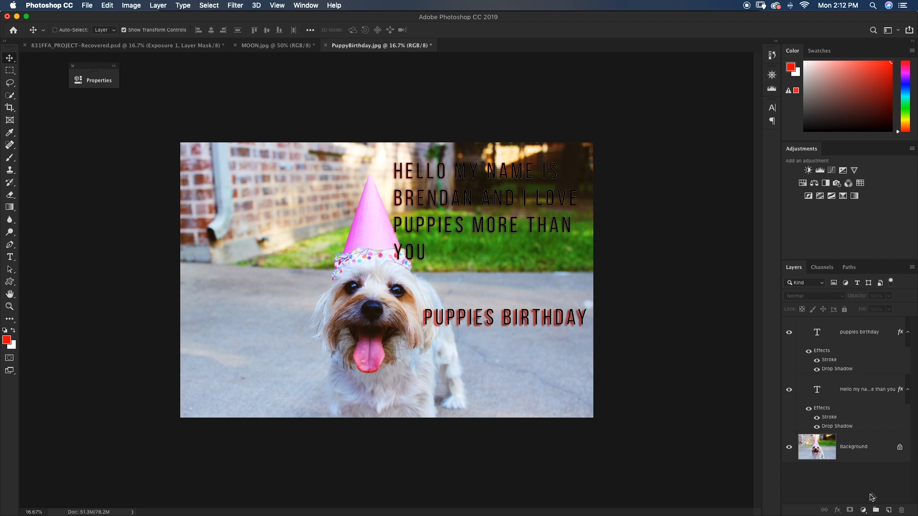
click(888, 511)
click(888, 510)
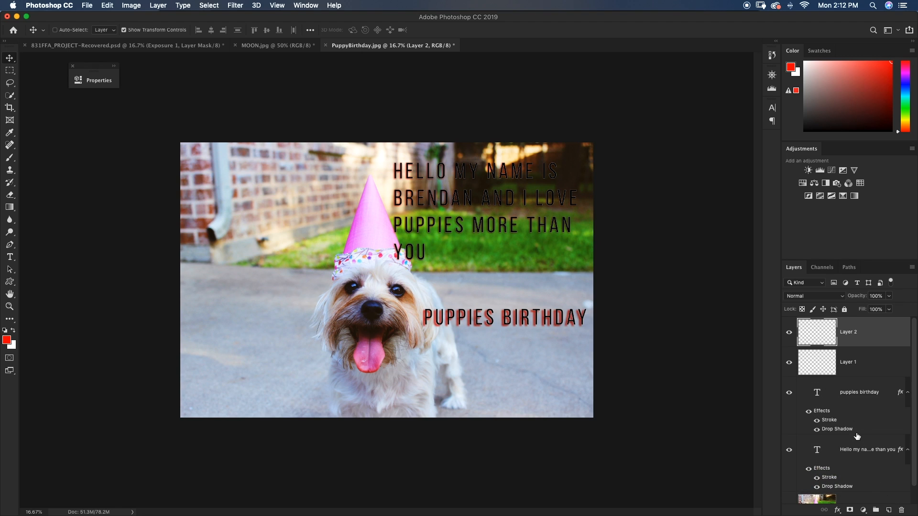
scroll(857, 437, down, 2)
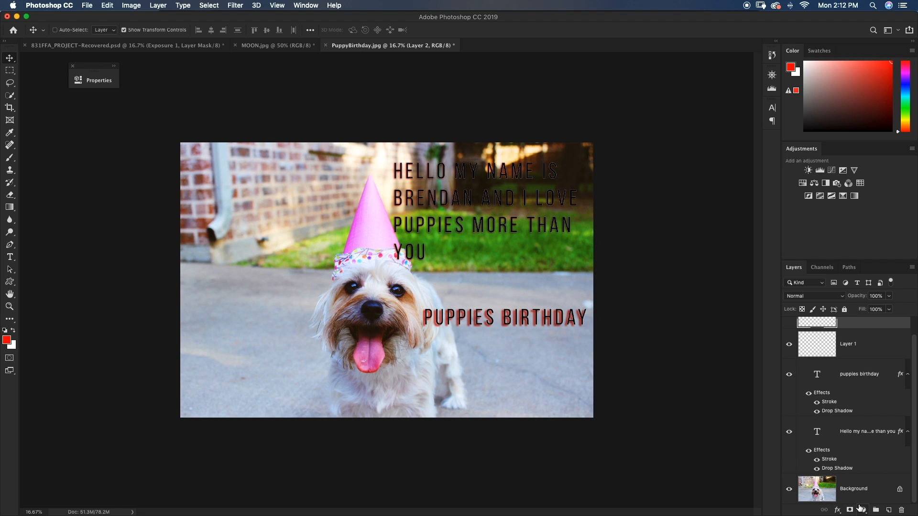
scroll(848, 383, up, 1)
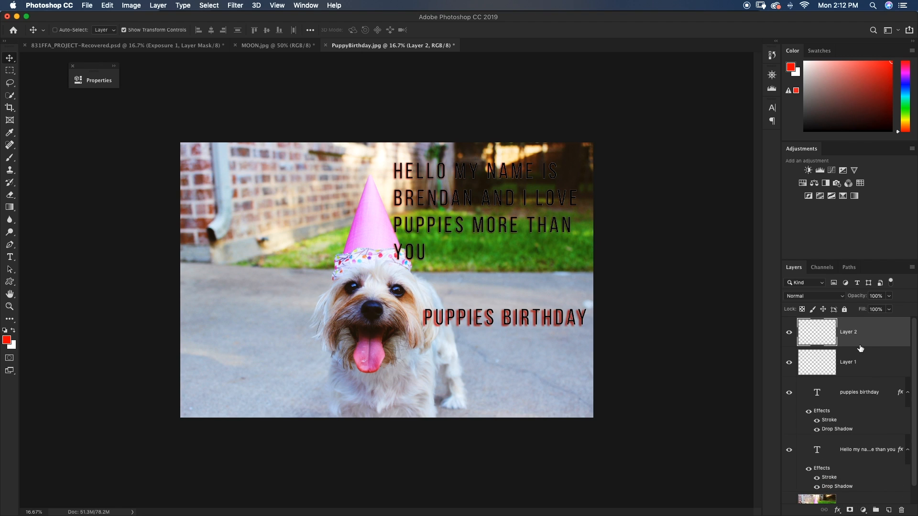
Step: Set the layer thumbnail size to the smallest picture size in the Layers Panel Options
right_click(868, 348)
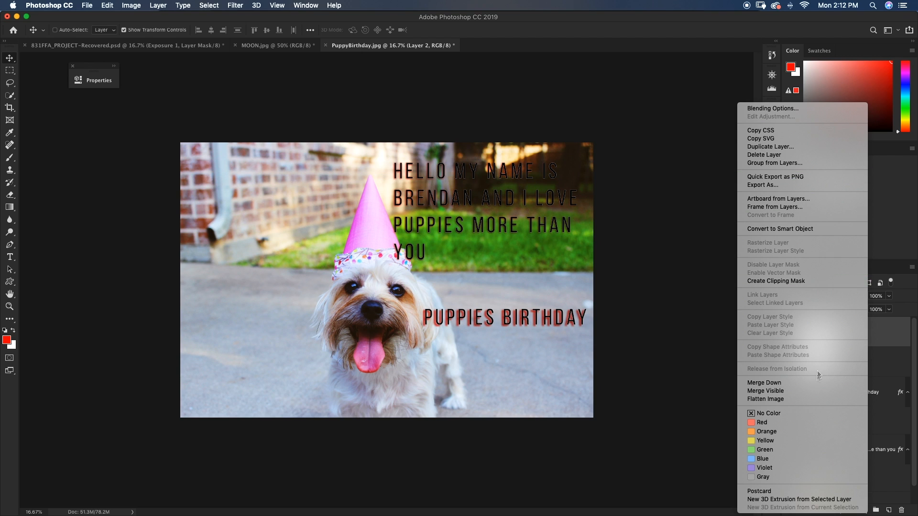
click(722, 346)
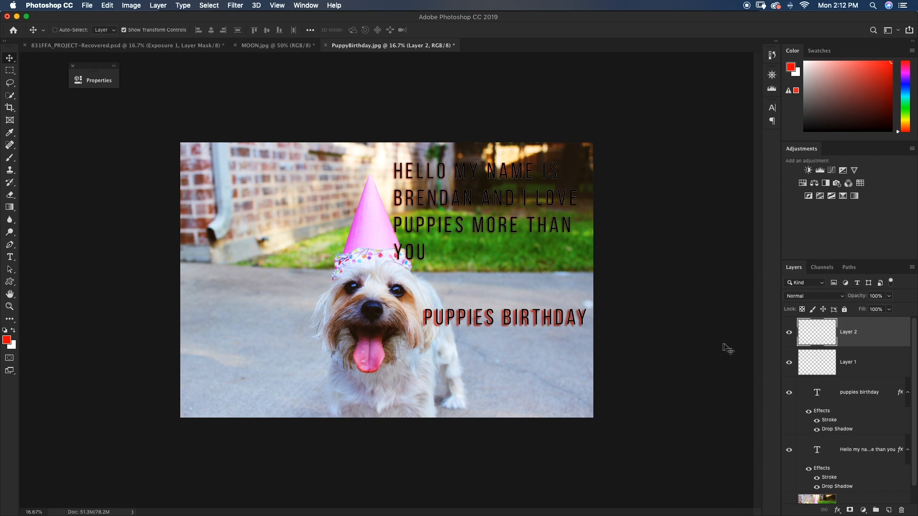
click(912, 269)
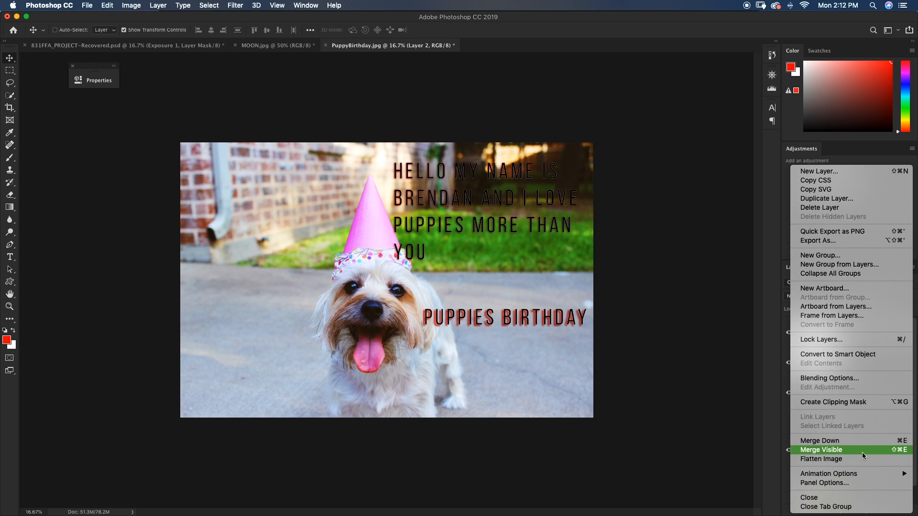
click(854, 483)
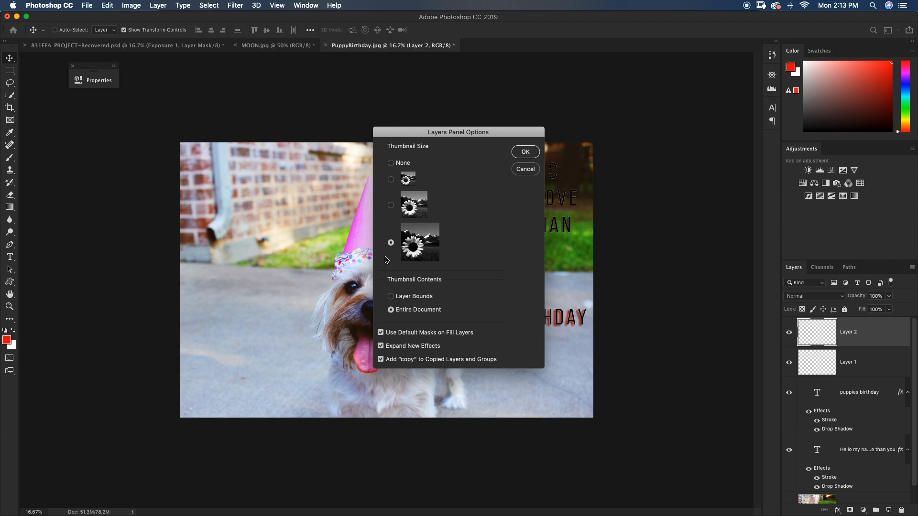
click(391, 205)
click(391, 180)
click(525, 152)
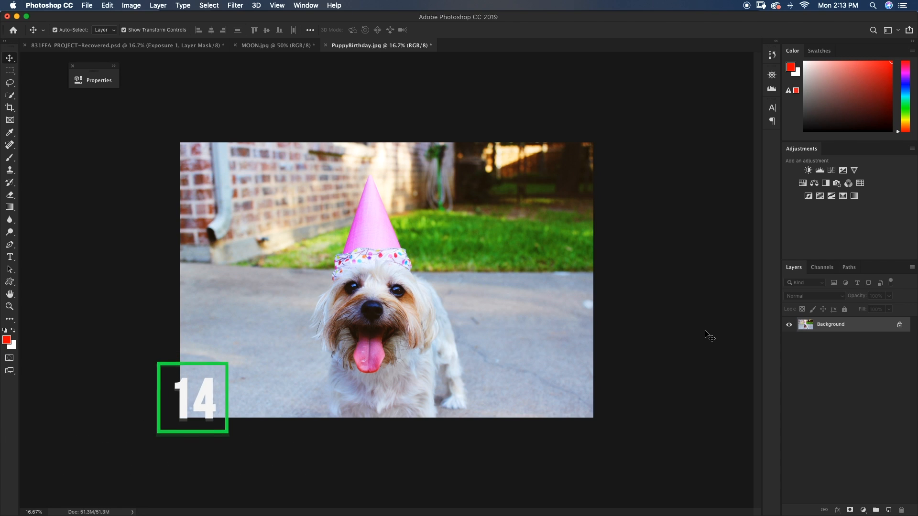
Step: Start a Color Range selection with Sampled Colors and sample the pink of the party hat
key(super+plus)
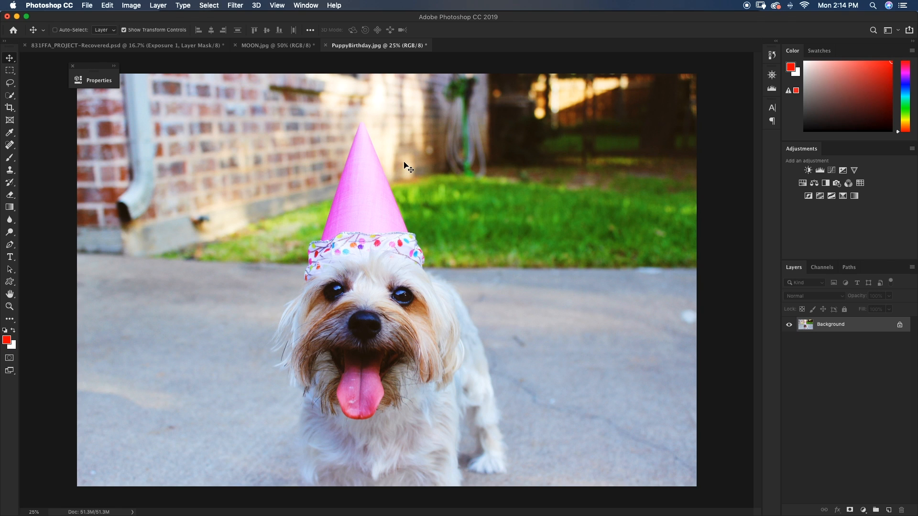
click(210, 6)
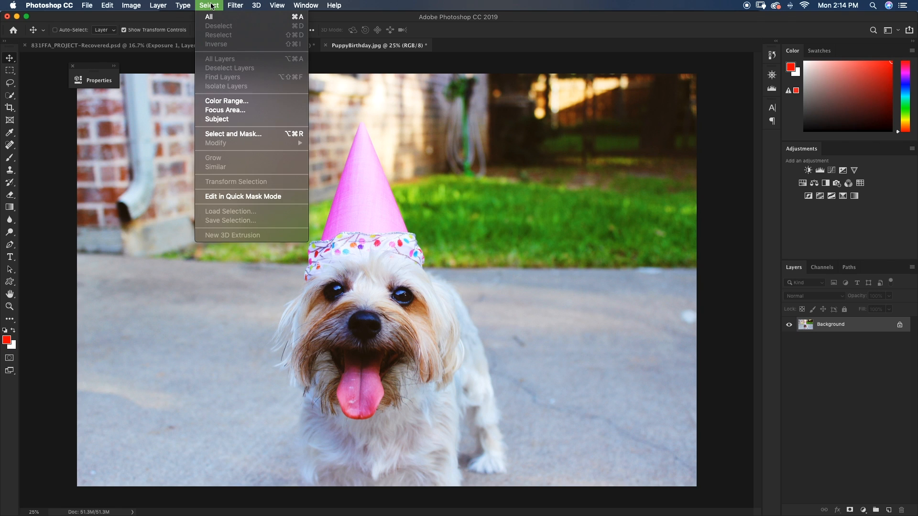
click(228, 102)
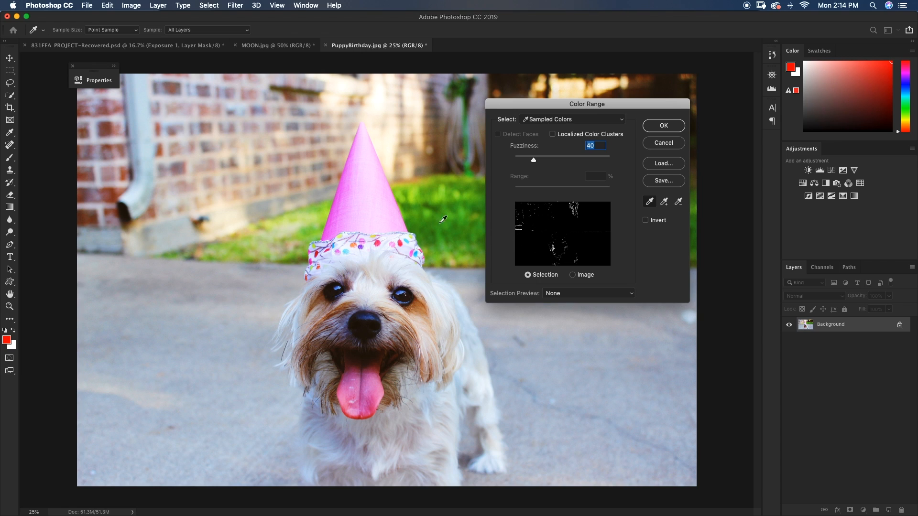
click(346, 206)
click(365, 207)
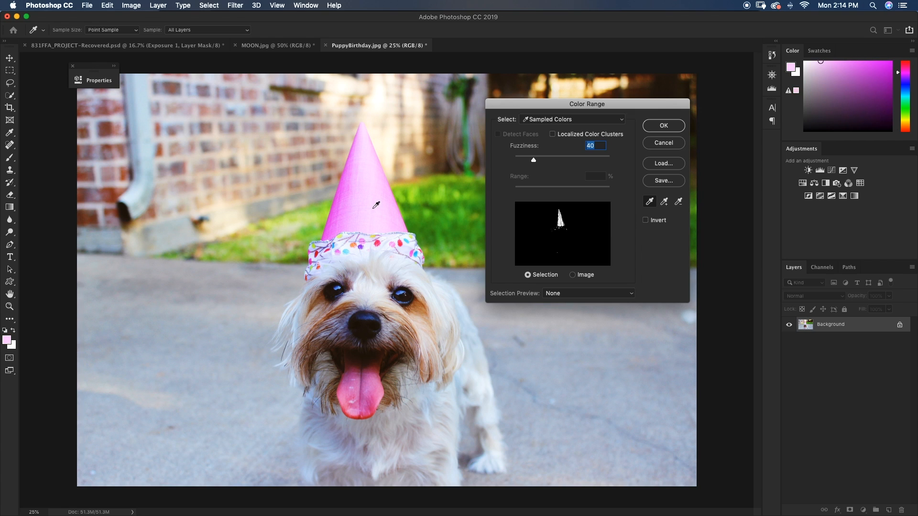
Step: Try sampling different areas for the colour range, including the hat, grass, pavement and the dog's nose, returning to the hat
click(369, 181)
click(365, 211)
click(340, 232)
click(274, 232)
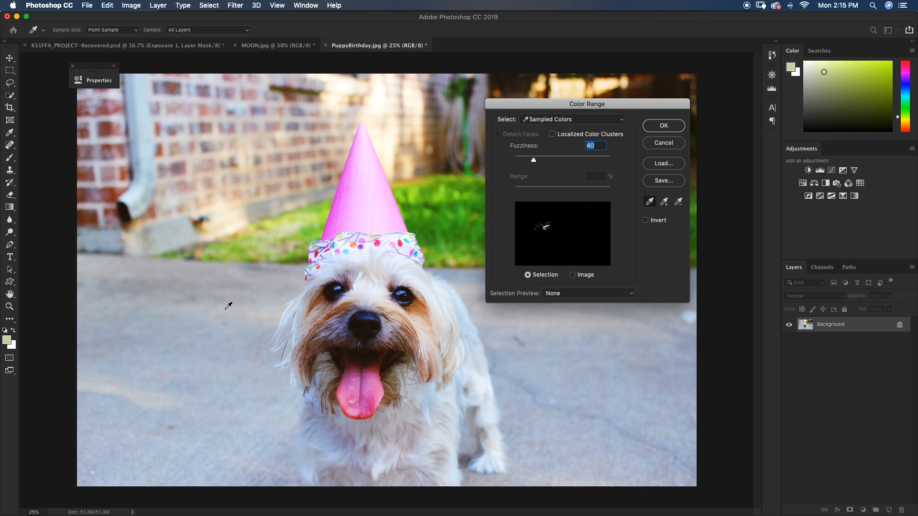
click(225, 309)
click(546, 380)
click(368, 321)
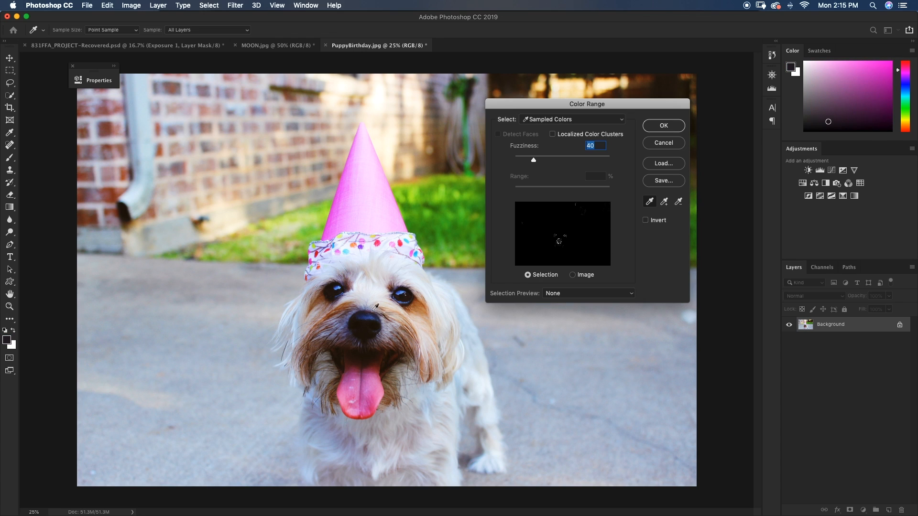
click(371, 219)
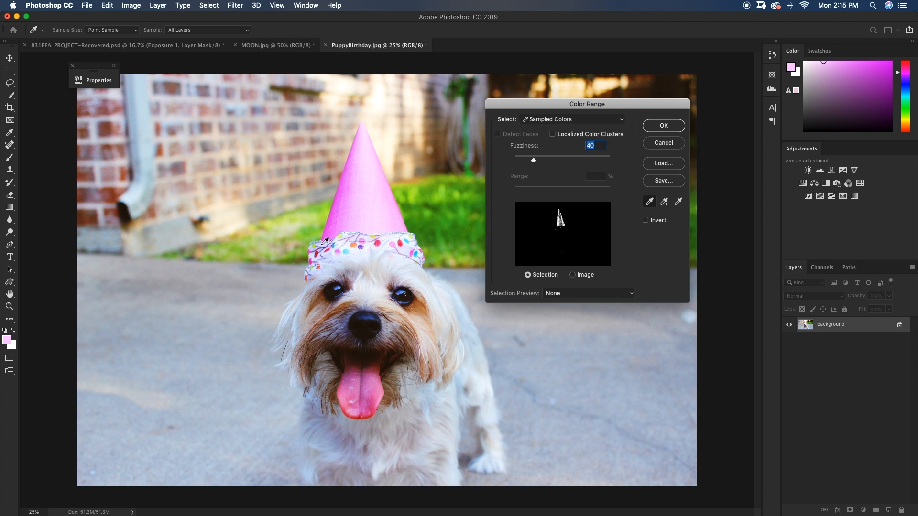
Step: Sample single pink shades across the width of the hat, ending on the darker pink near its left edge
click(339, 215)
click(354, 210)
click(366, 210)
click(379, 210)
click(391, 215)
click(402, 219)
click(394, 219)
click(378, 219)
click(368, 218)
click(359, 217)
click(335, 214)
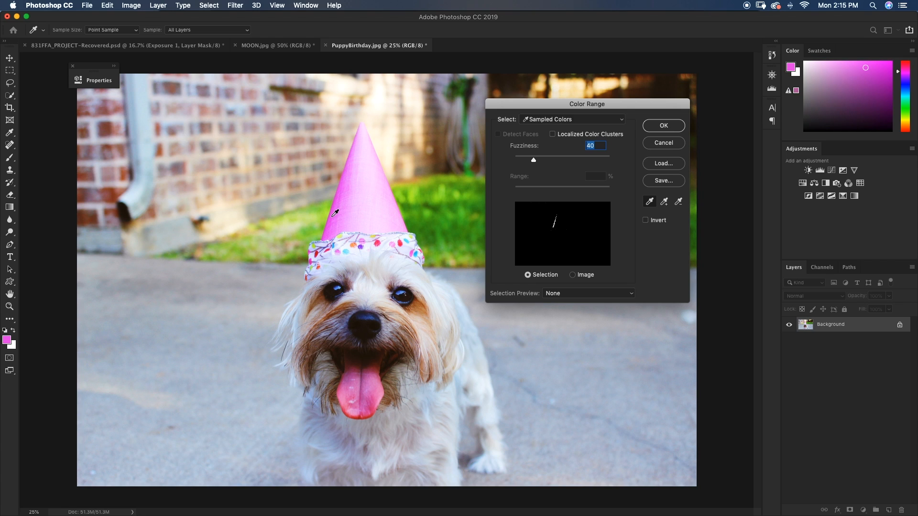
Step: Add the hat's lighter and darker pink shades to the sampled colours until the whole cone is covered
click(665, 202)
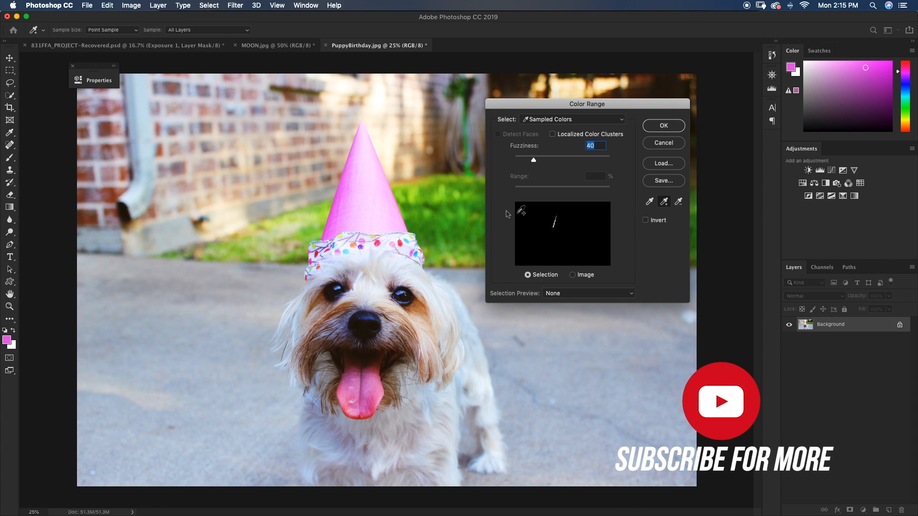
click(348, 206)
click(354, 206)
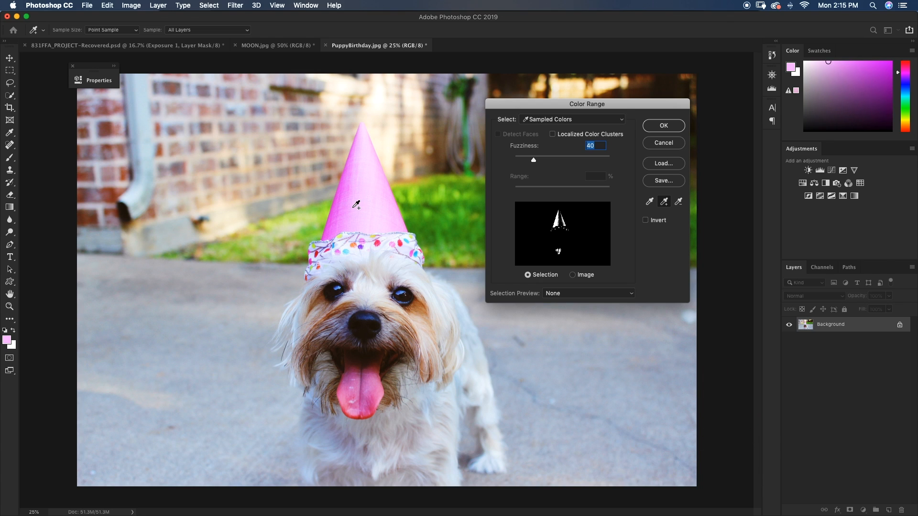
click(366, 205)
click(382, 207)
click(397, 209)
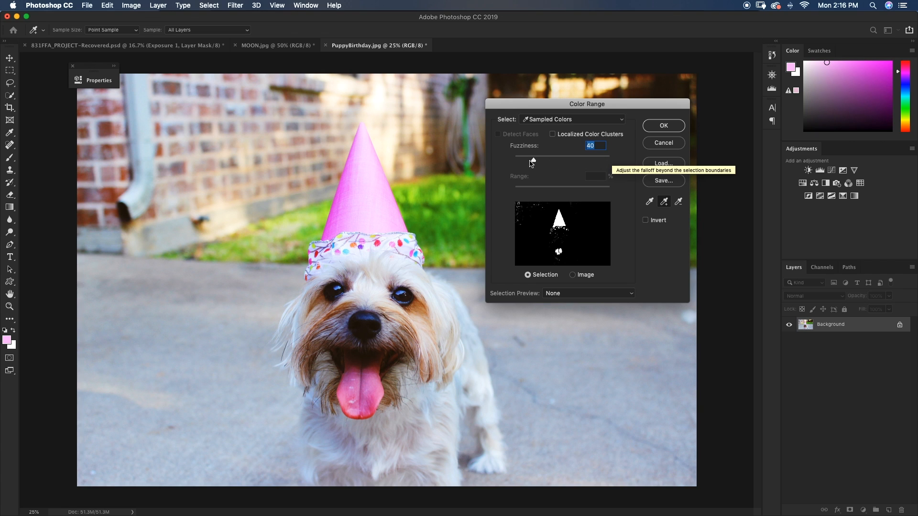
Step: Try Color Range fuzziness values of 56, 71 and 2, settle between the extremes and apply the selection
mouse_move(534, 163)
mouse_down()
mouse_move(523, 163)
mouse_move(544, 164)
mouse_up()
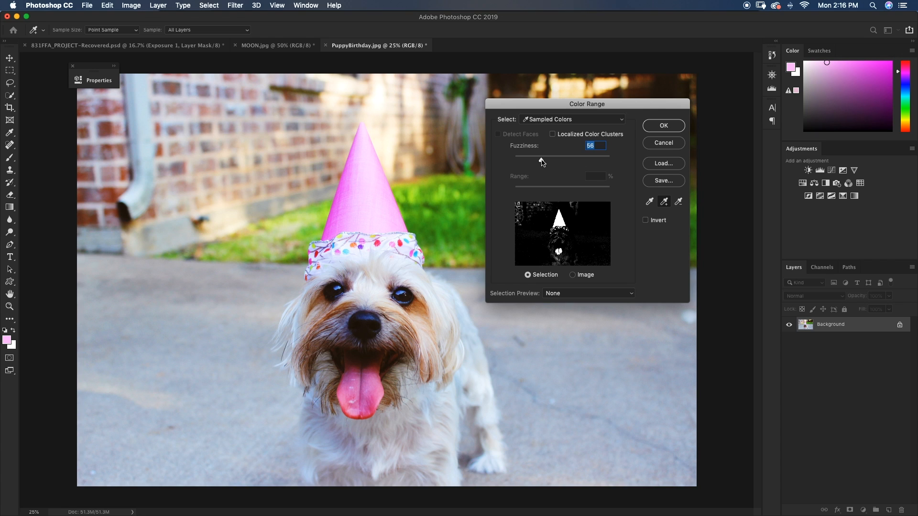
drag(541, 162, 548, 161)
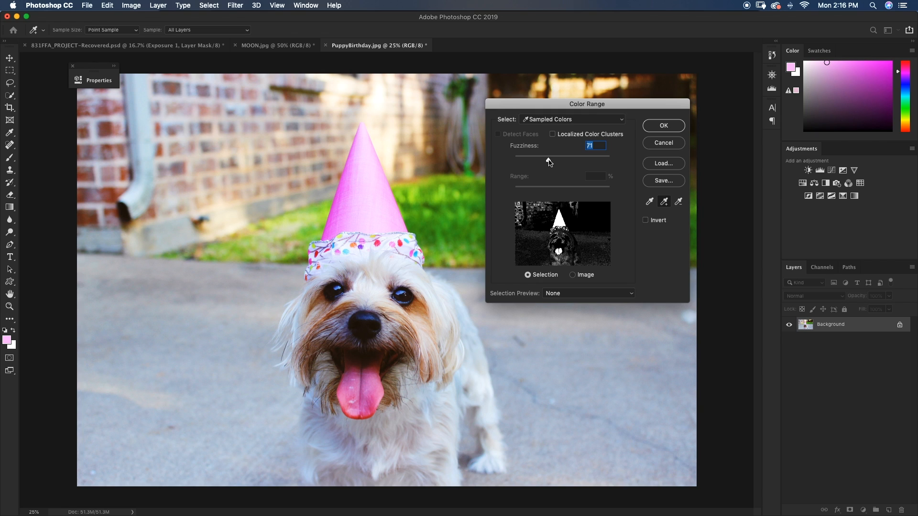
drag(548, 162, 517, 161)
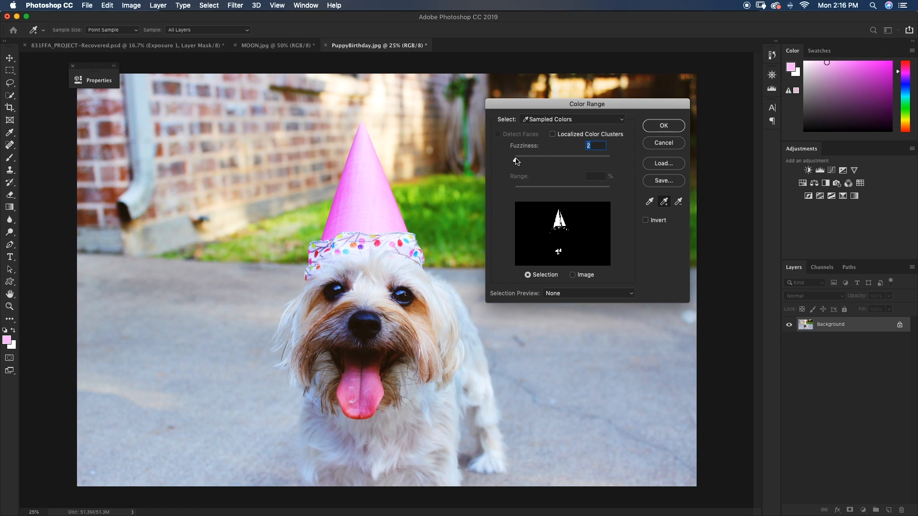
drag(516, 161, 529, 161)
click(662, 126)
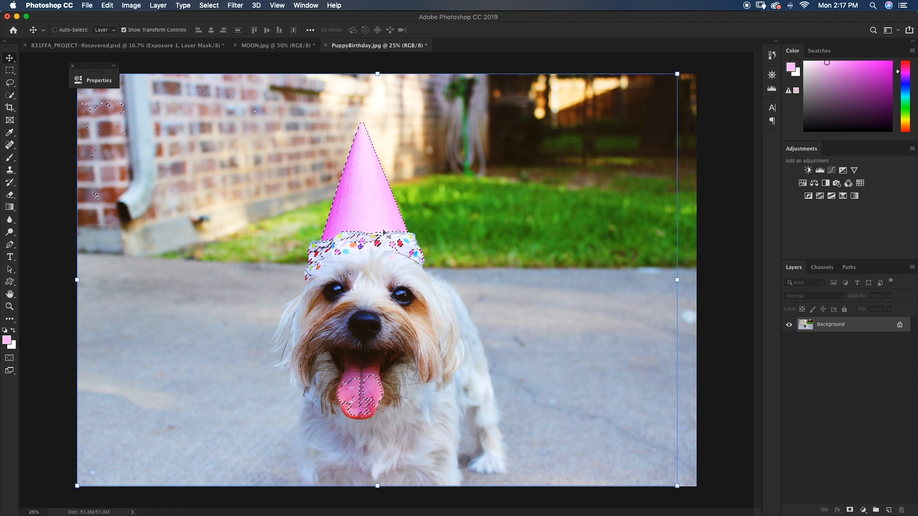
Step: Mask the photo with the selection and paint out the tongue, hat band and brick wall remnants using a 250 px black brush
click(850, 510)
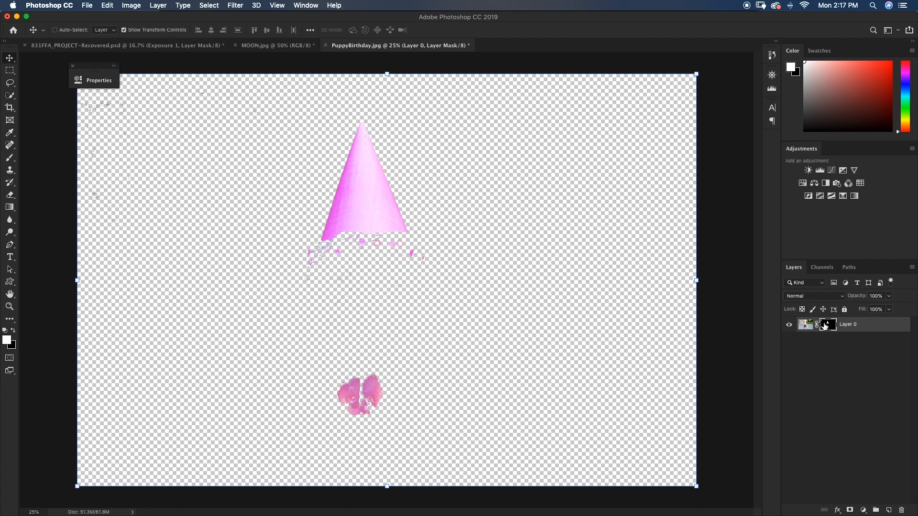
key(b)
key(x)
key(0)
key(bracketright)
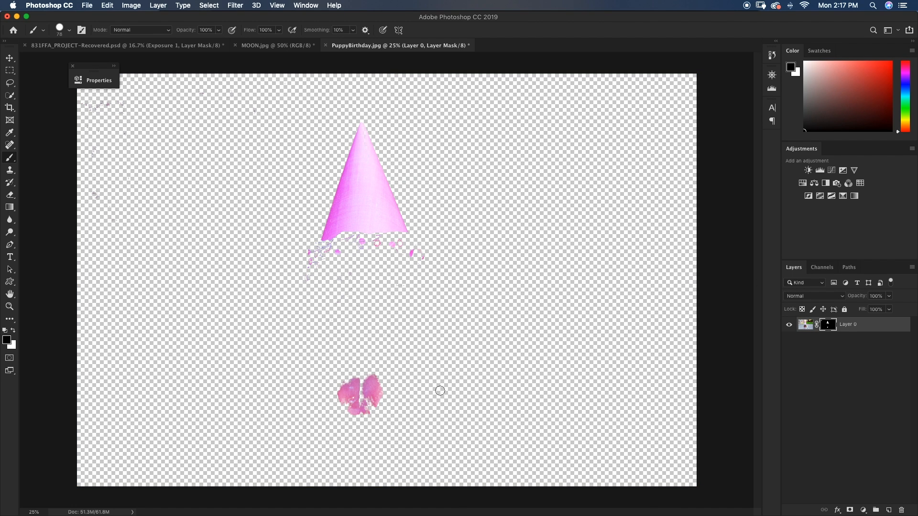
key(bracketright)
key(bracketright)
key(bracketright)
key(bracketright)
key(bracketright)
key(bracketright)
key(bracketright)
mouse_move(367, 412)
mouse_down()
mouse_move(344, 406)
mouse_move(382, 380)
mouse_move(362, 381)
mouse_up()
mouse_move(437, 266)
mouse_down()
mouse_move(369, 250)
mouse_move(307, 265)
mouse_up()
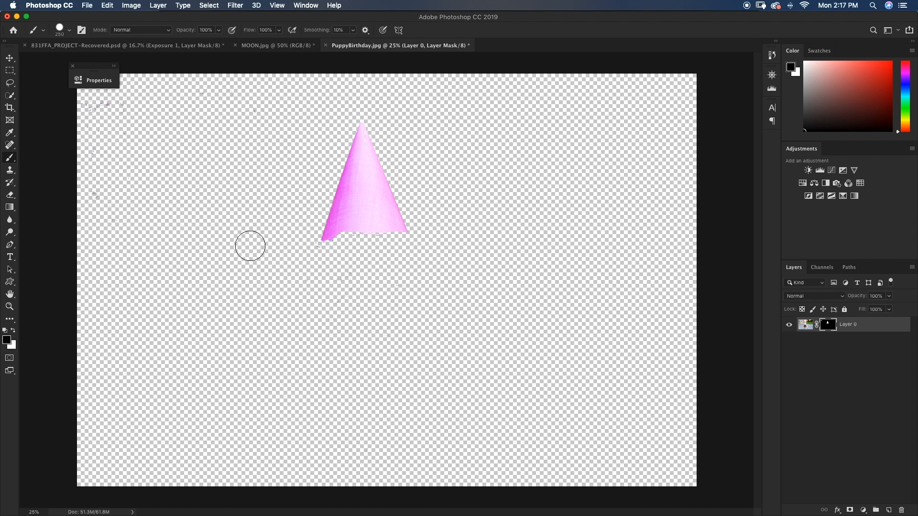
mouse_move(127, 102)
mouse_down()
mouse_move(77, 107)
mouse_move(73, 125)
mouse_move(95, 198)
mouse_up()
Step: Switch the painting colour to white and reduce the brush size to 70 px
key(x)
key(bracketleft)
key(bracketleft)
key(bracketleft)
key(bracketleft)
key(bracketleft)
key(bracketleft)
key(bracketleft)
key(bracketleft)
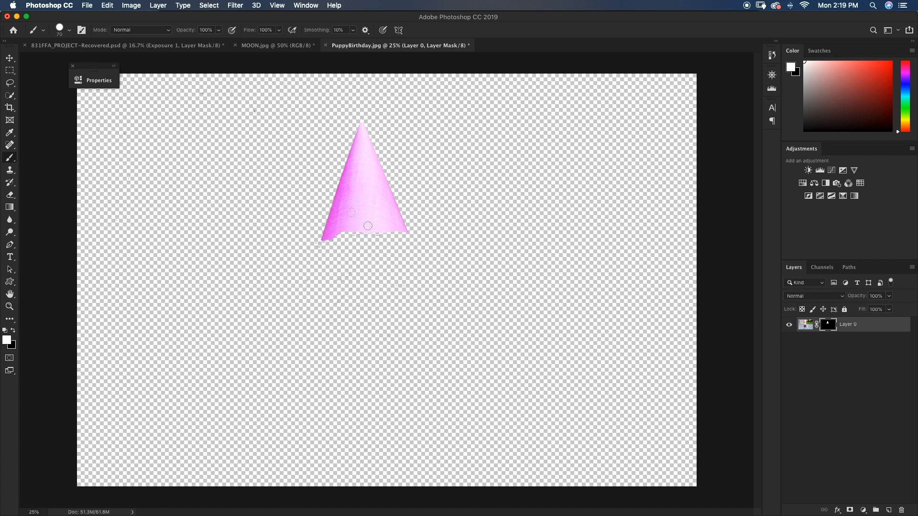
Step: Disable and re-enable the layer mask to compare the photo, and delete the mask from Layer 0
shift+click(831, 328)
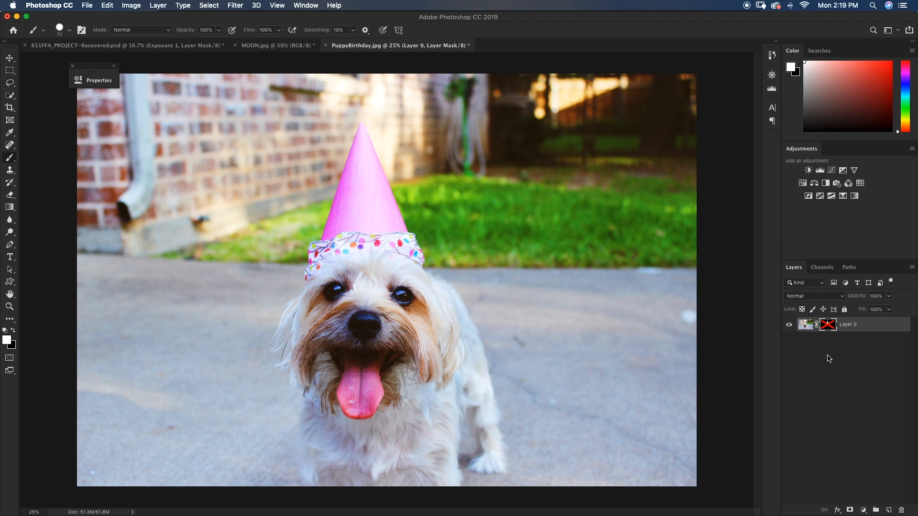
shift+click(827, 327)
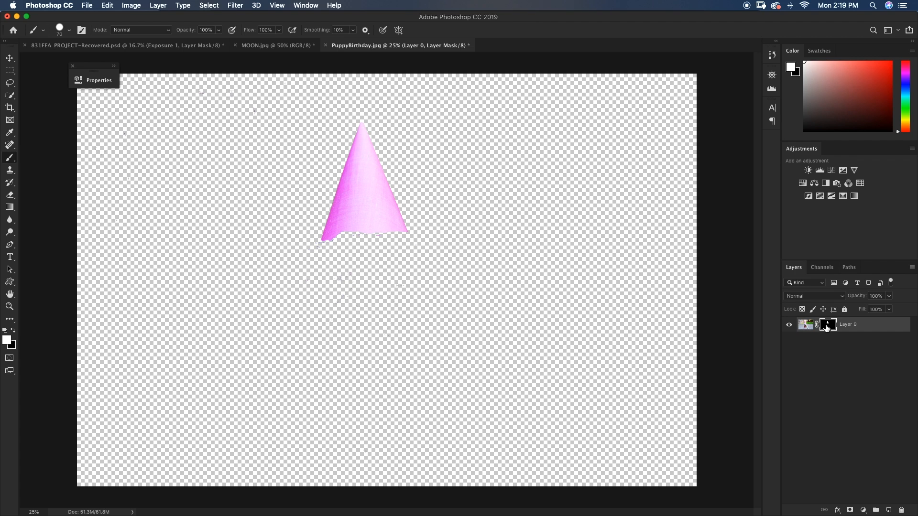
key(Delete)
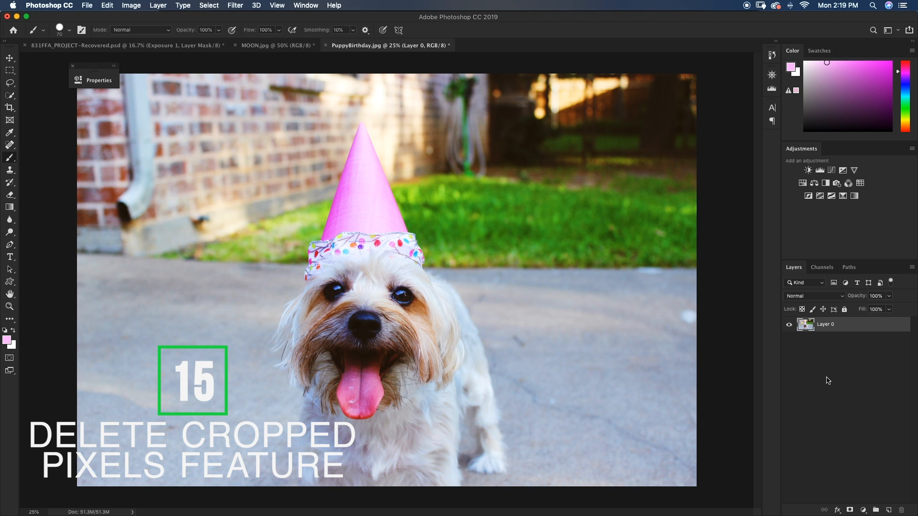
Step: Crop the photo tighter around the dog, trimming the top and both sides with Delete Cropped Pixels enabled
key(c)
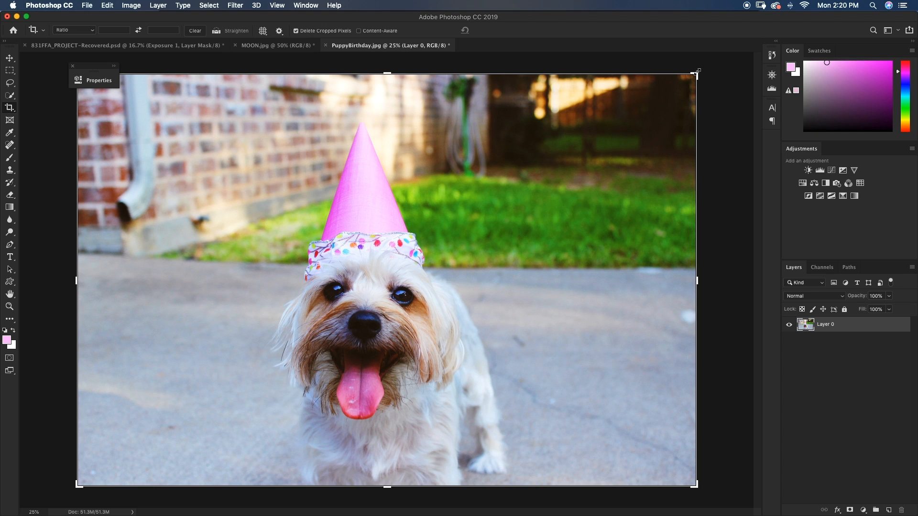
drag(695, 72, 610, 98)
drag(494, 265, 424, 265)
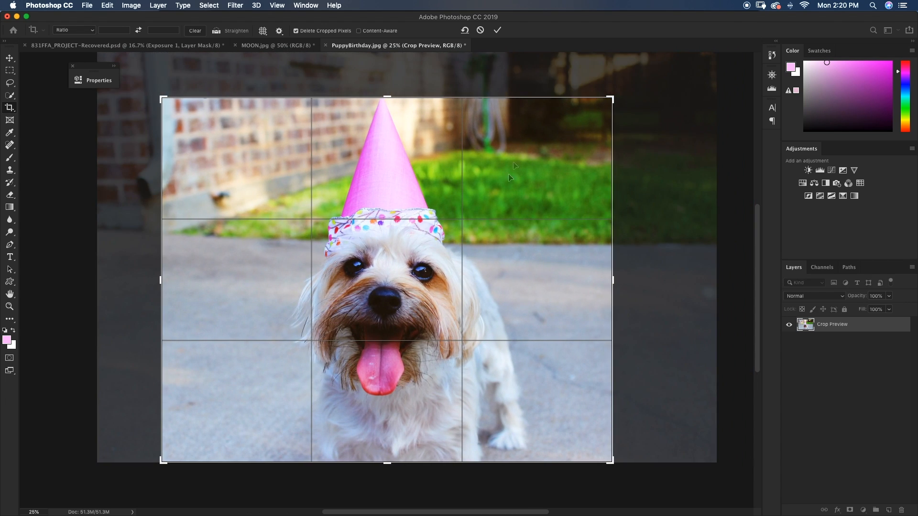
click(497, 30)
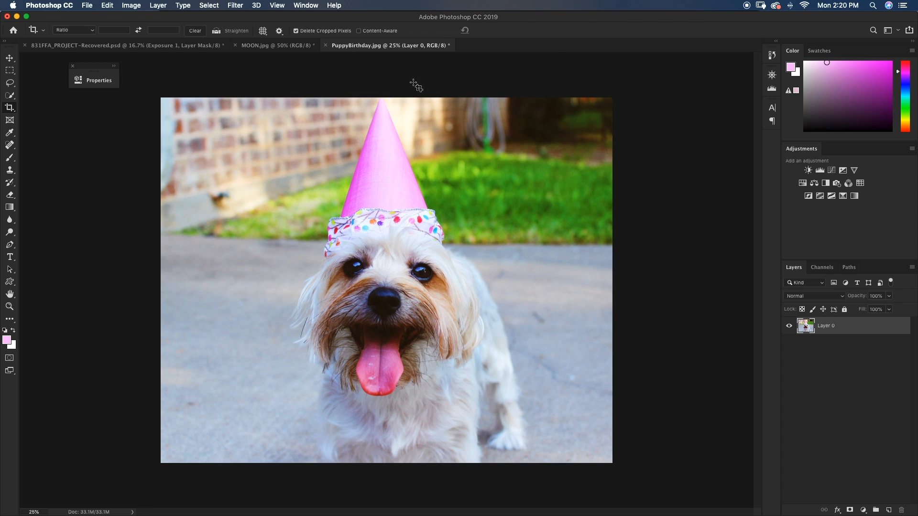
Step: Try to extend the cropped photo beyond its top and right edges while Delete Cropped Pixels is enabled, and cancel the crop
click(407, 134)
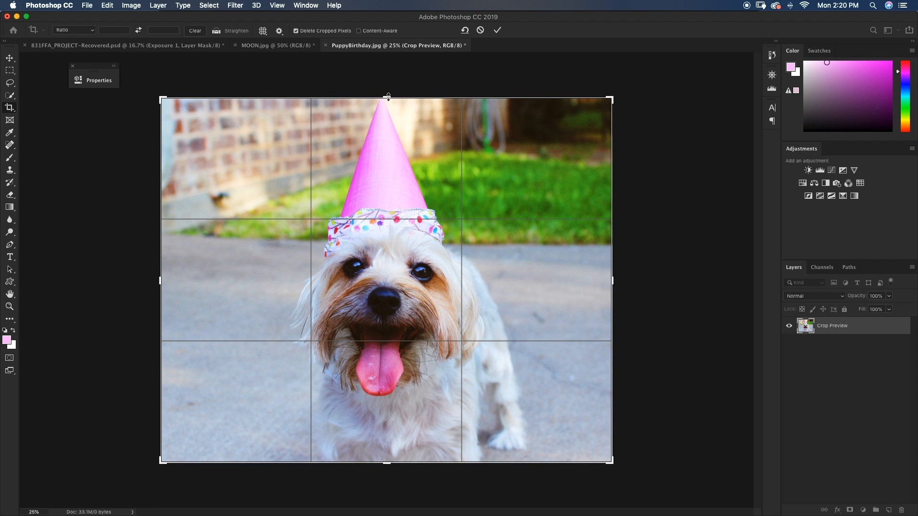
drag(388, 97, 388, 82)
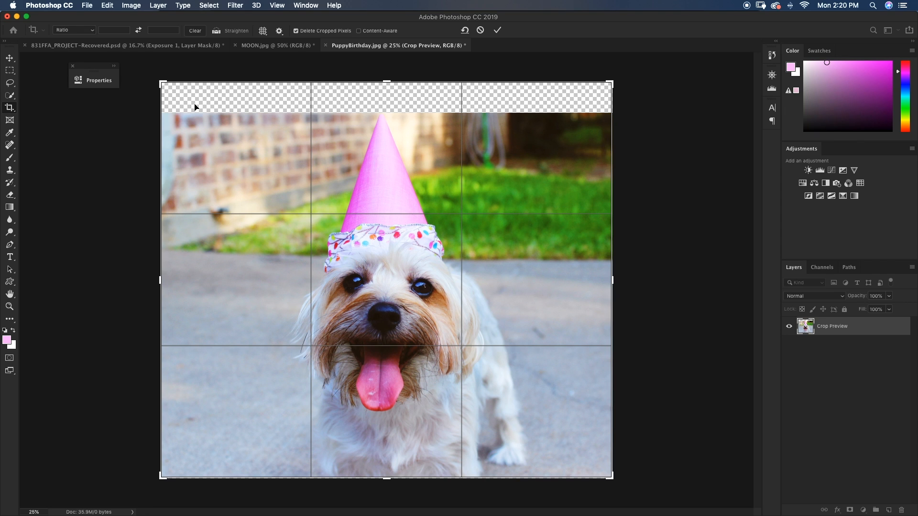
click(482, 31)
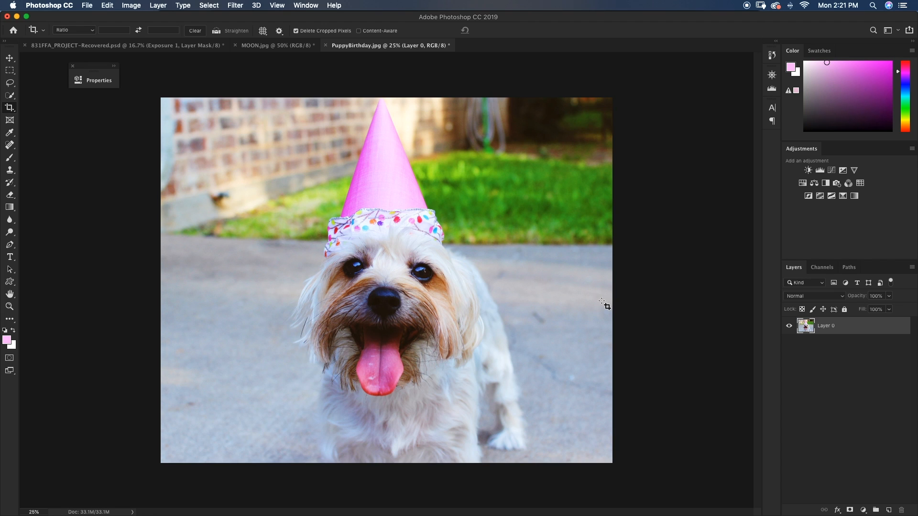
click(437, 224)
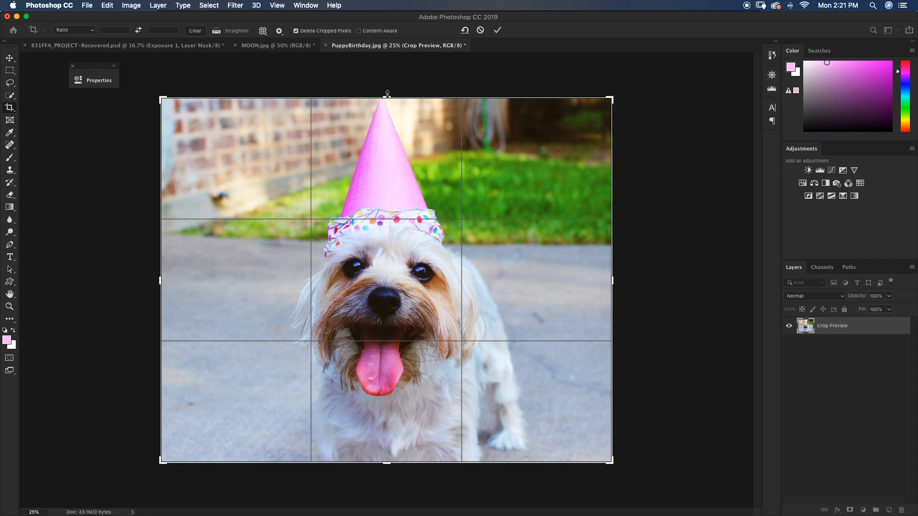
drag(387, 93, 385, 82)
drag(613, 281, 623, 257)
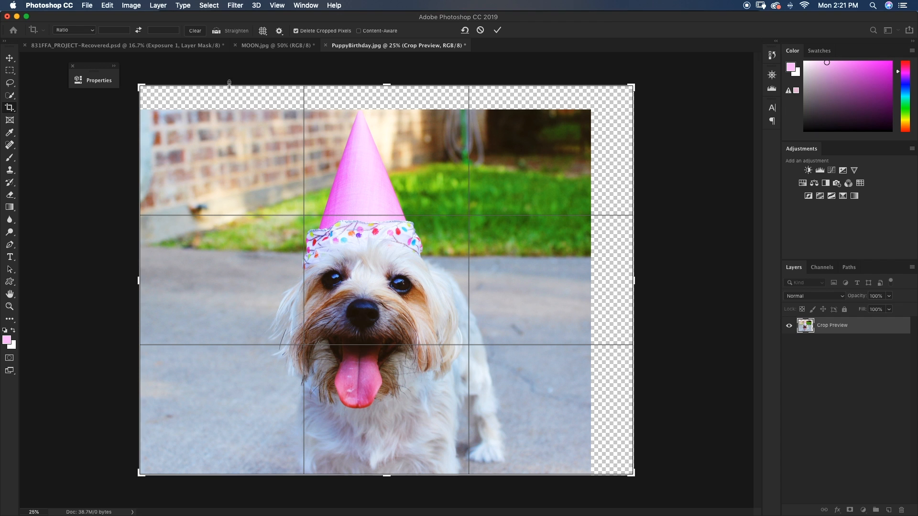
key(Escape)
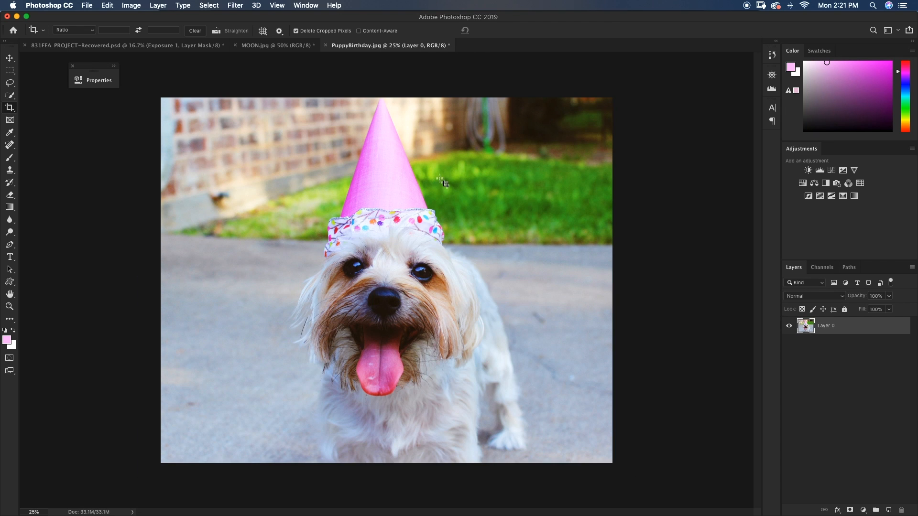
Step: Undo the previous crop and recrop the top and both sides around the dog with Delete Cropped Pixels disabled
key(super+z)
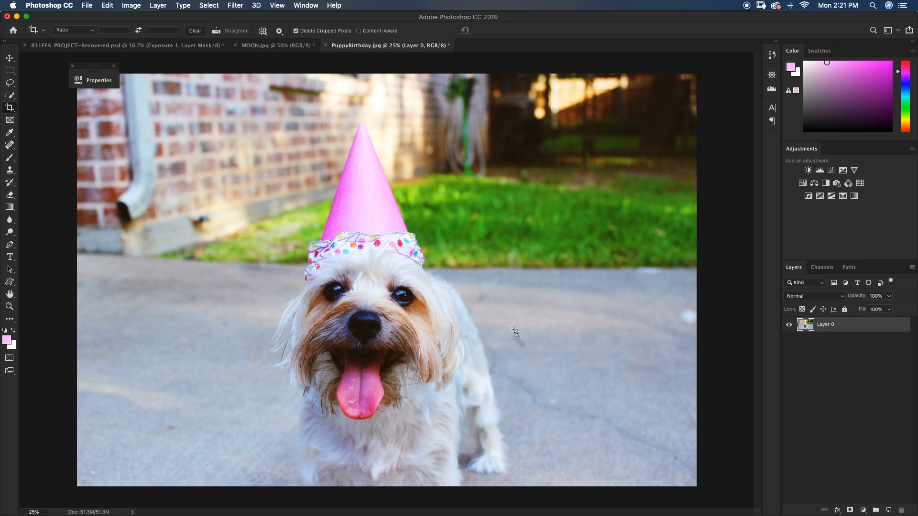
click(295, 31)
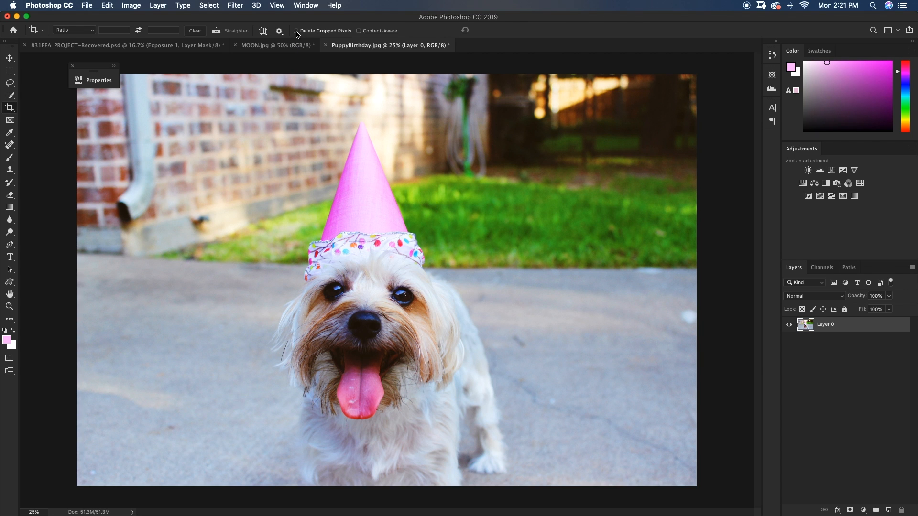
click(387, 118)
drag(388, 74, 388, 95)
drag(698, 276, 611, 273)
drag(161, 280, 219, 279)
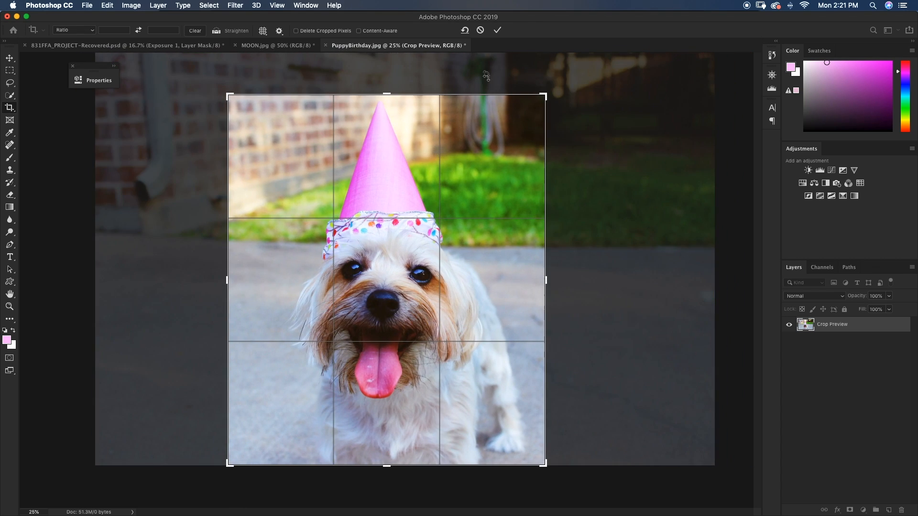
click(498, 30)
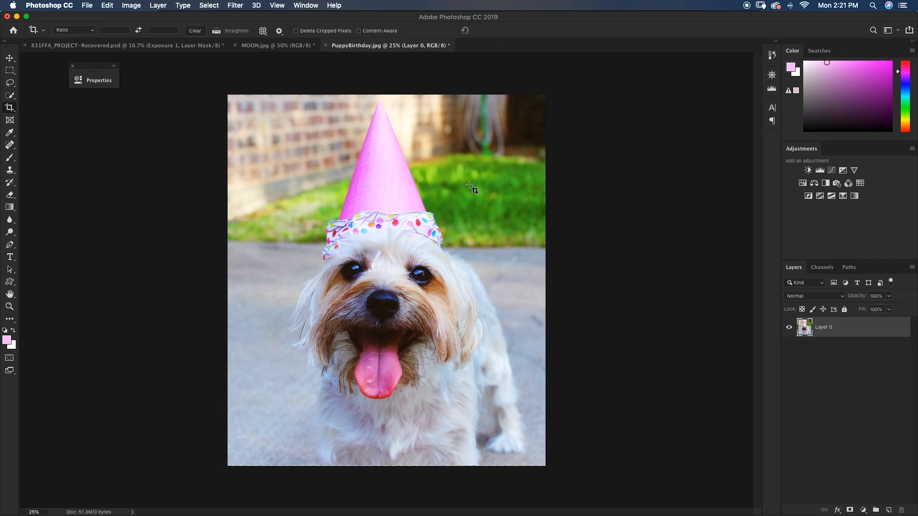
Step: Reopen the crop and expand it on both sides and above the hat to recover part of the hidden background
click(471, 185)
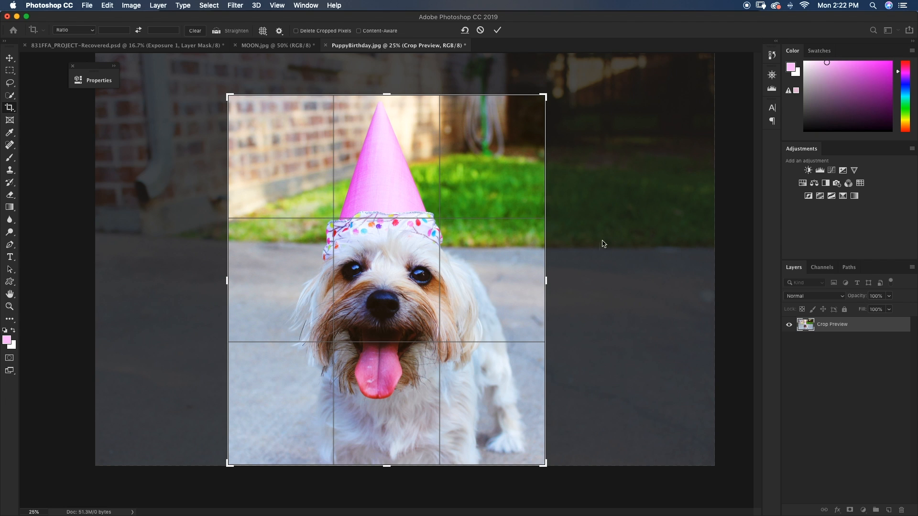
drag(546, 281, 569, 282)
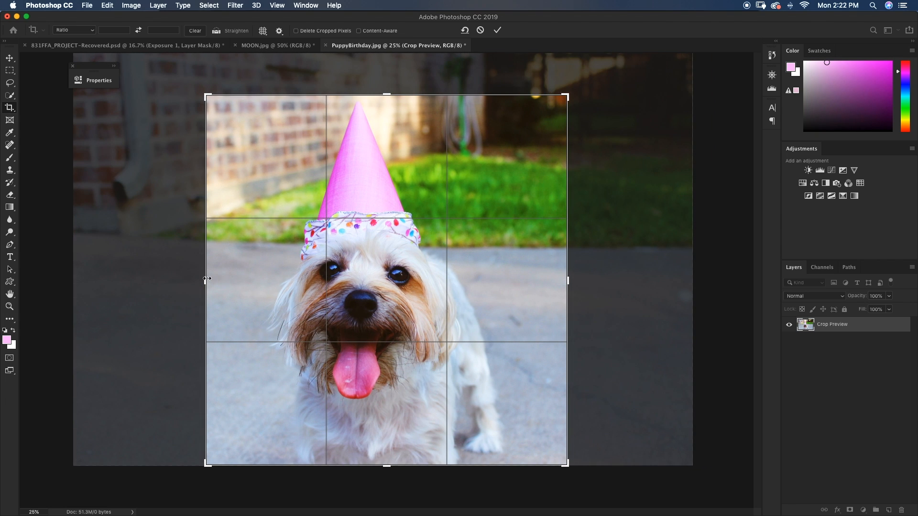
drag(206, 278, 178, 280)
drag(387, 93, 386, 82)
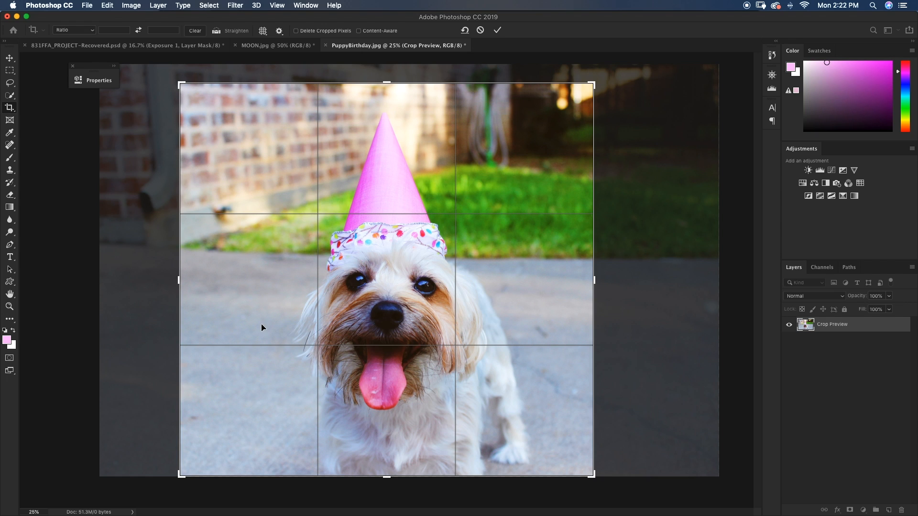
click(498, 30)
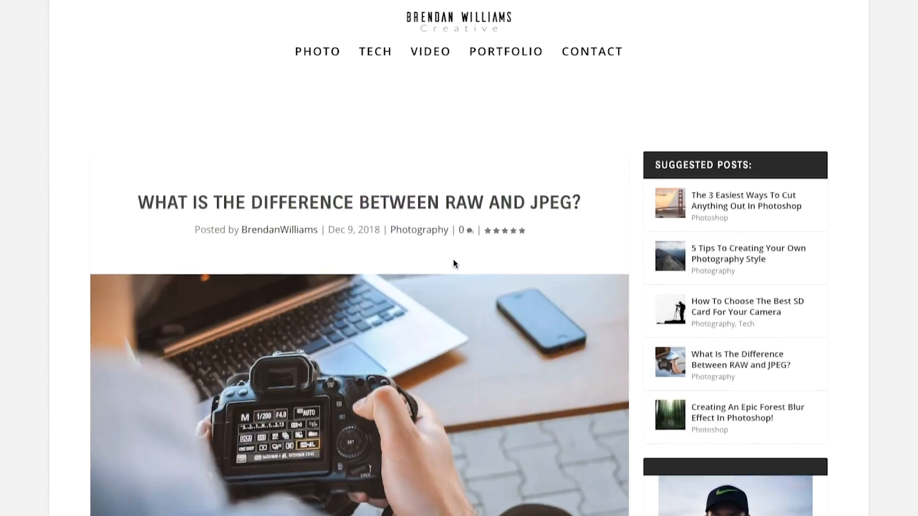
scroll(453, 259, down, 5)
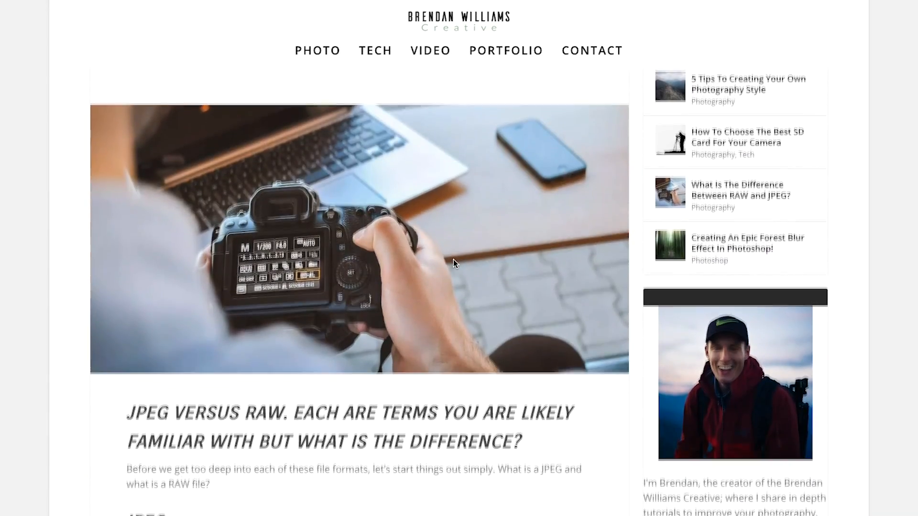
scroll(453, 260, down, 5)
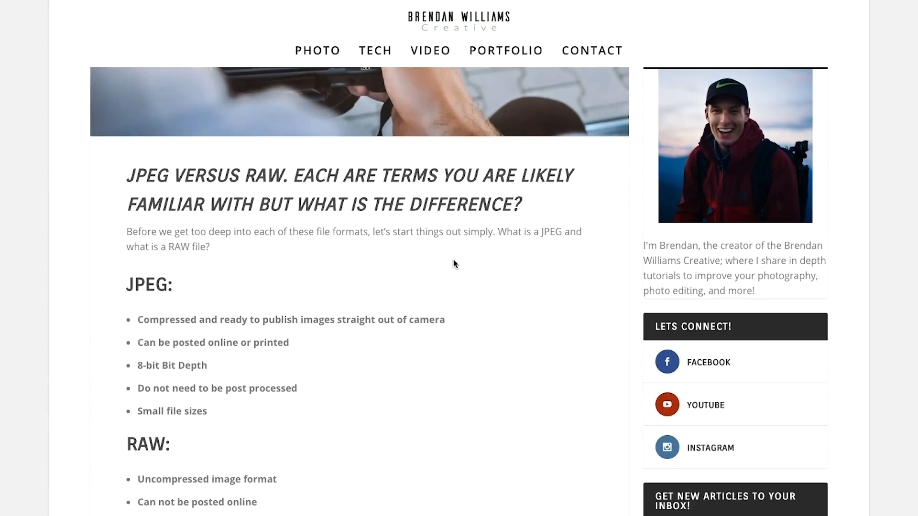
scroll(454, 264, down, 10)
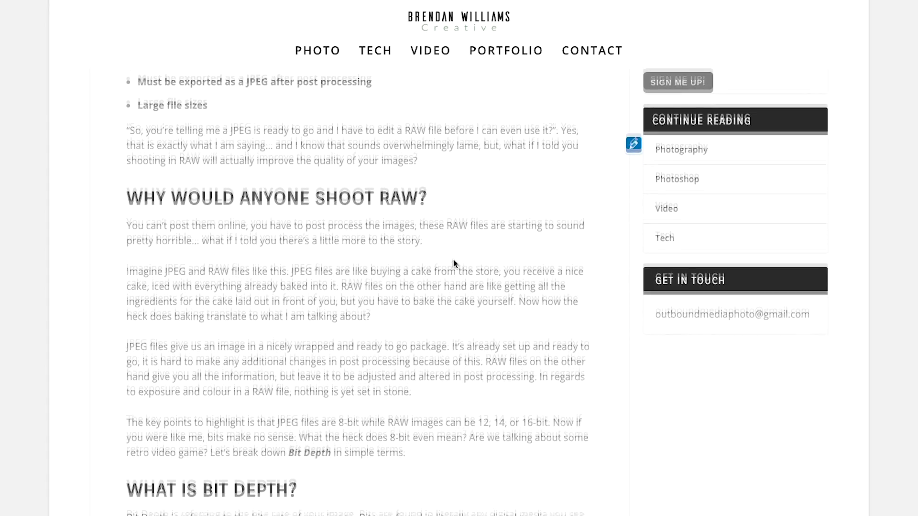
scroll(453, 264, down, 10)
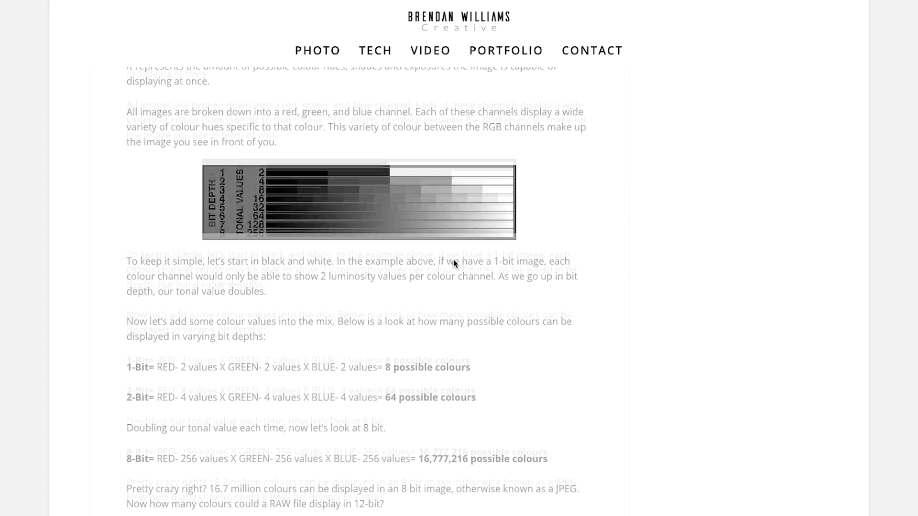